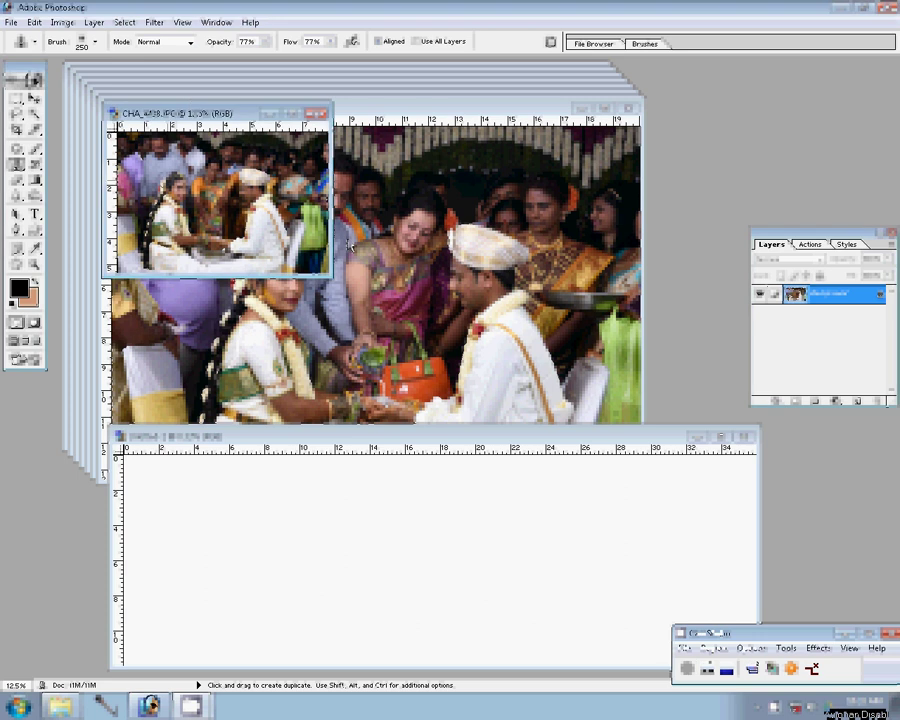
Place the first wedding photo into Untitled-1 and close its original without saving
{"action": "left_click_drag", "start_coordinate": [548, 540], "coordinate": [672, 600]}
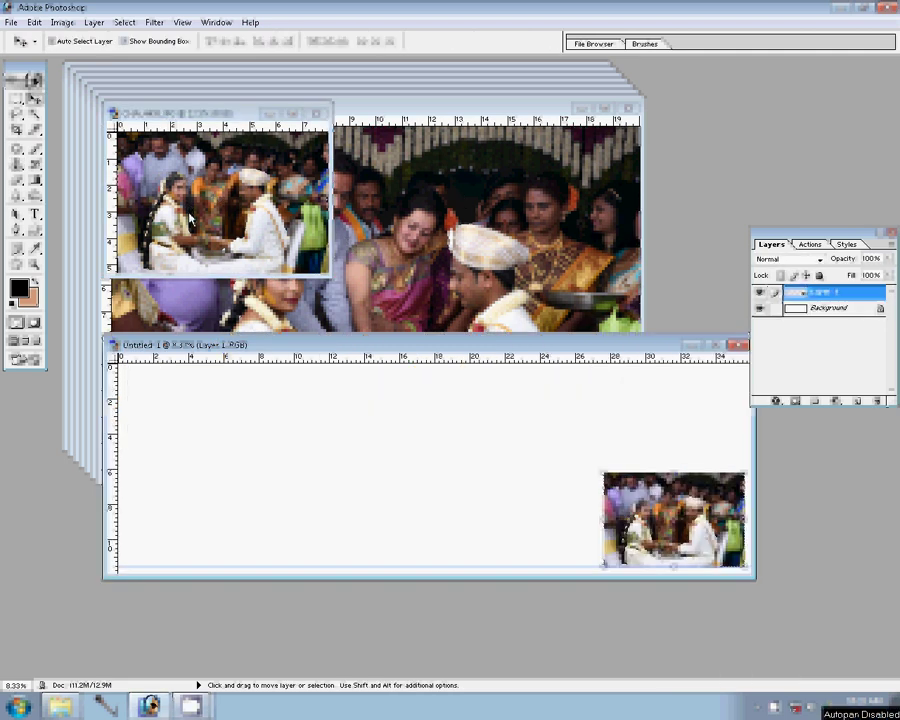
{"action": "left_click", "coordinate": [316, 113]}
{"action": "left_click", "coordinate": [477, 274]}
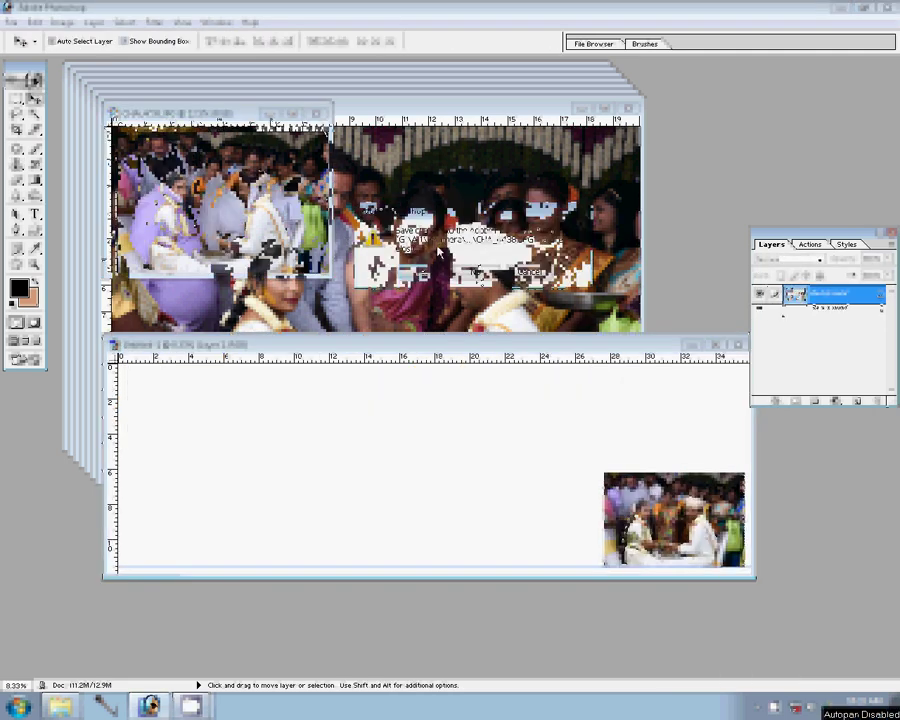
Resize the next photo to 3543 and position it left of the first
{"action": "key", "text": "ctrl+alt+i"}
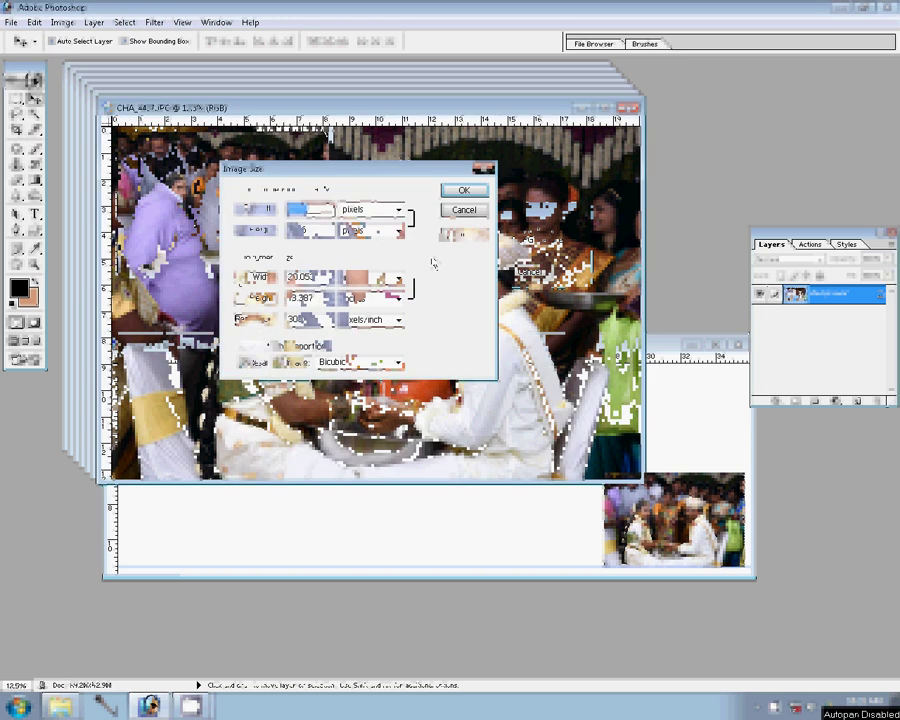
{"action": "type", "text": "3543"}
{"action": "left_click", "coordinate": [464, 192]}
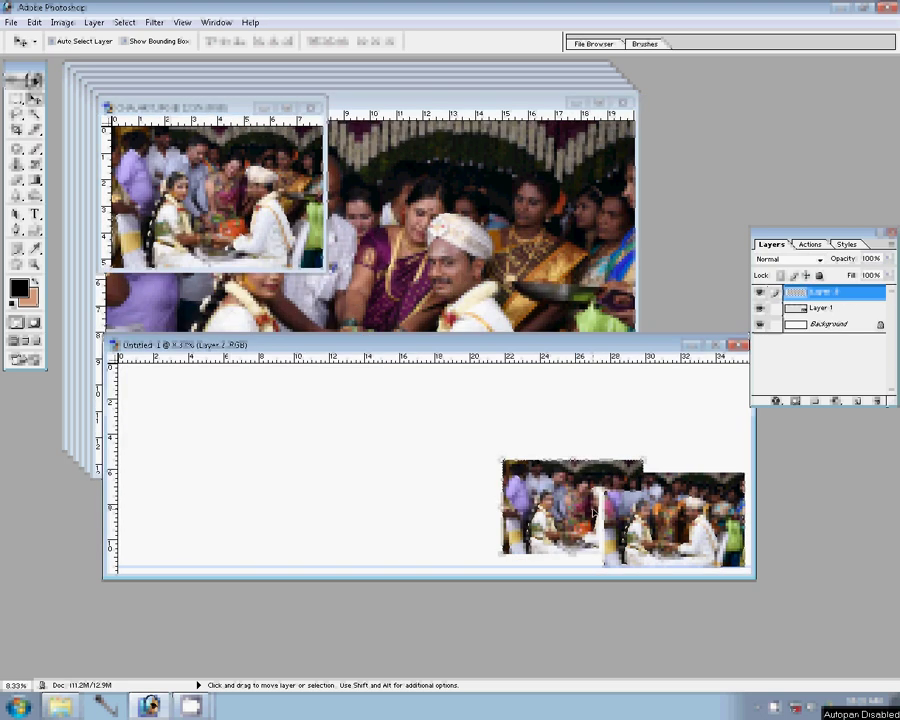
{"action": "left_click_drag", "start_coordinate": [589, 521], "coordinate": [545, 521]}
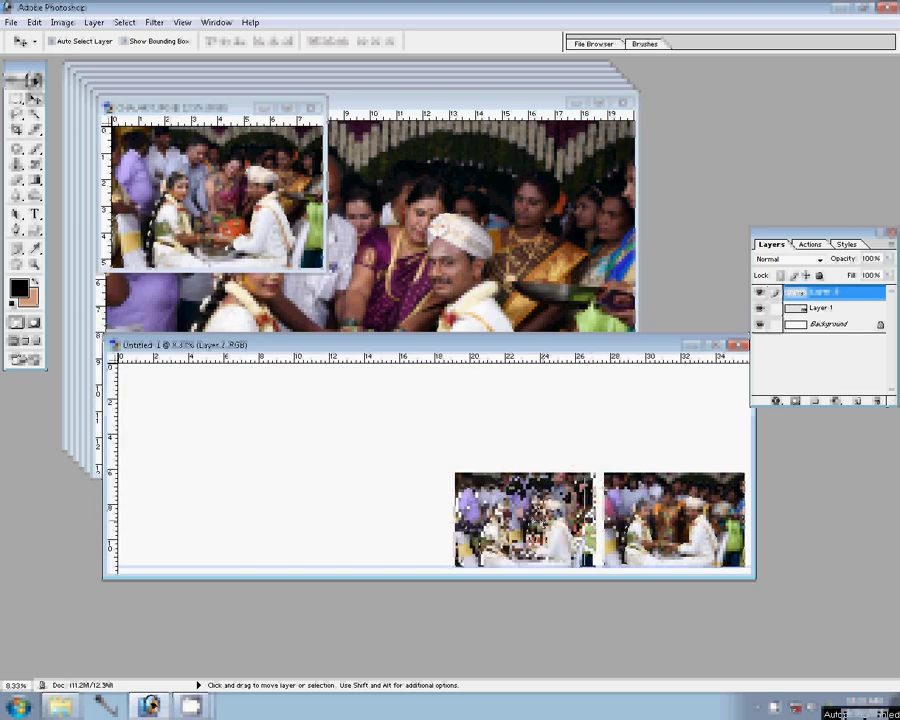
Close the used photo unsaved, then resize the next photo and place it in the album page
{"action": "left_click", "coordinate": [311, 107]}
{"action": "left_click", "coordinate": [470, 268]}
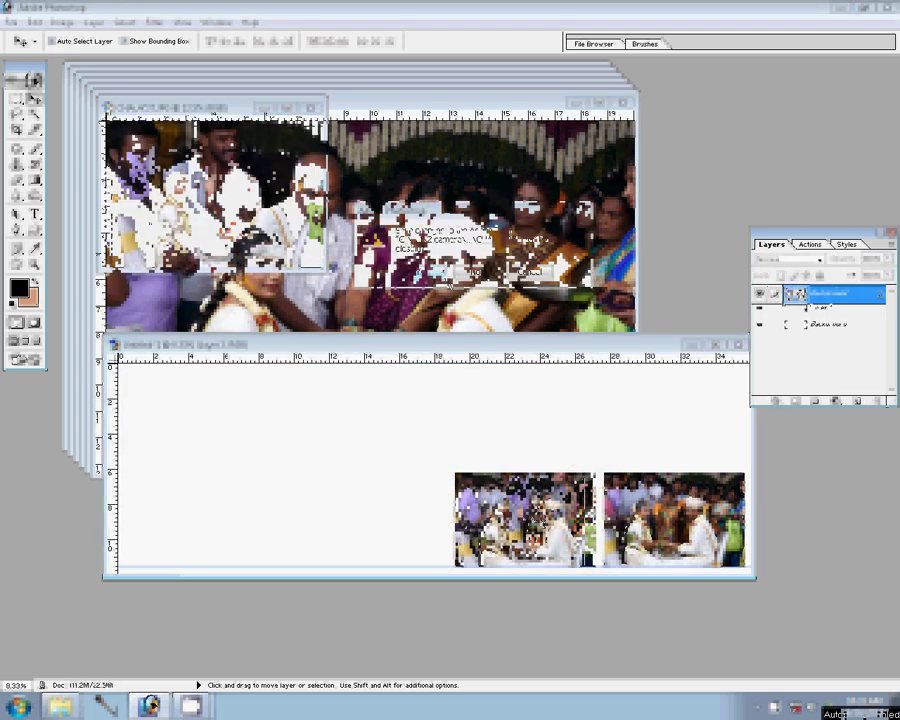
{"action": "key", "text": "ctrl+alt+i"}
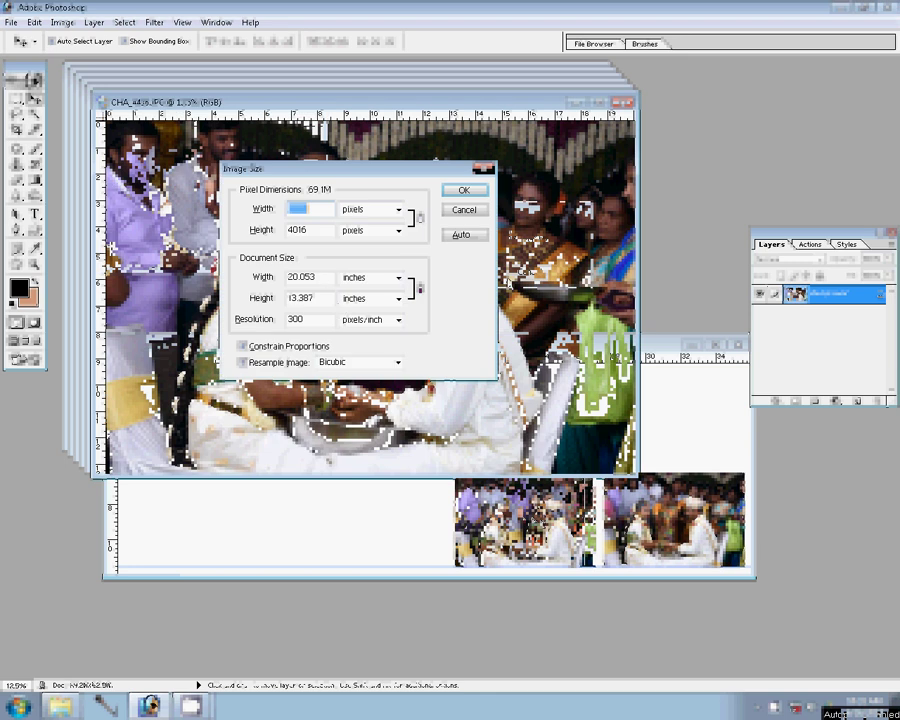
{"action": "left_click", "coordinate": [464, 190]}
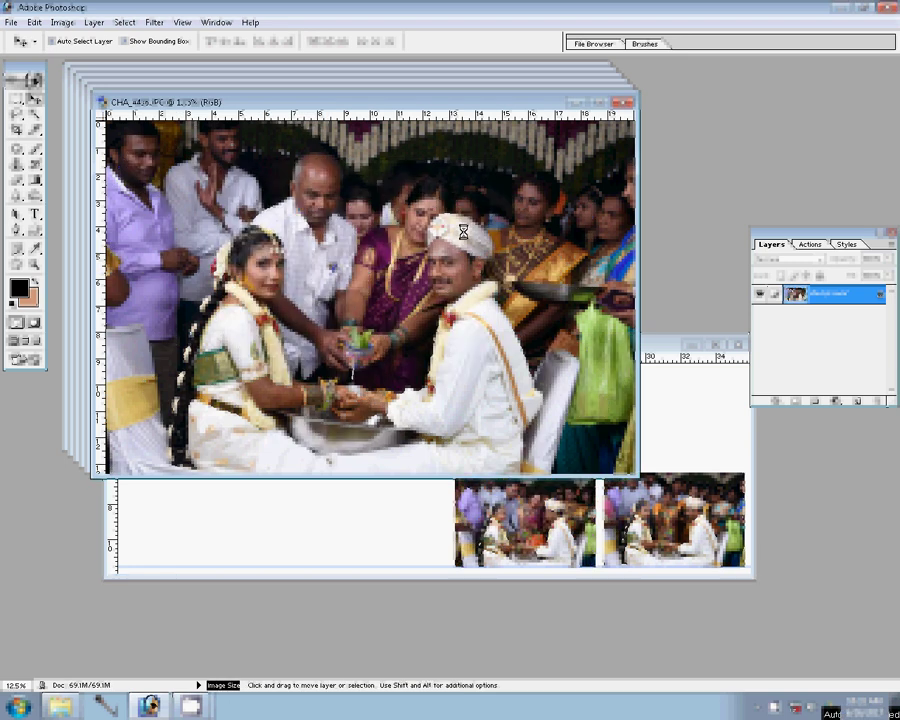
{"action": "left_click_drag", "start_coordinate": [326, 160], "coordinate": [470, 357]}
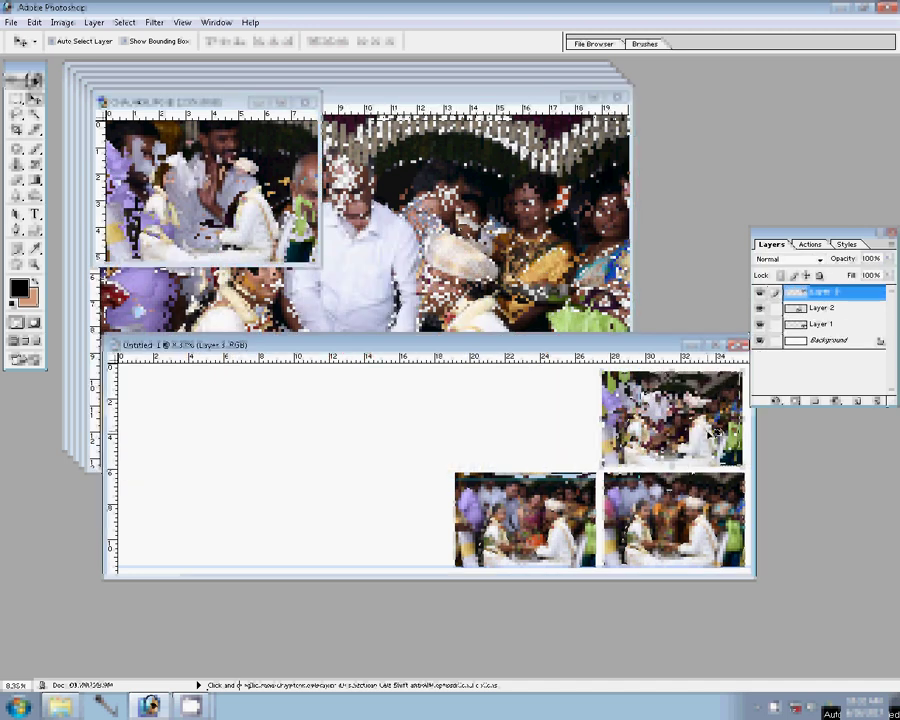
Add a horizontal guide near the top and place a resized fourth photo in the empty top slot
{"action": "left_click_drag", "start_coordinate": [427, 362], "coordinate": [422, 378]}
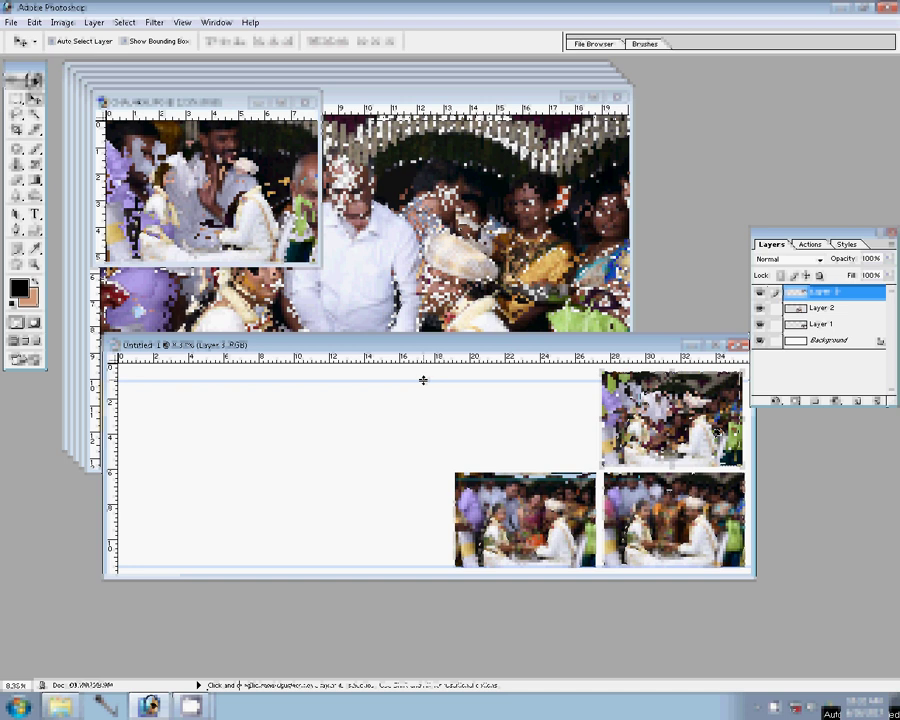
{"action": "left_click", "coordinate": [327, 212]}
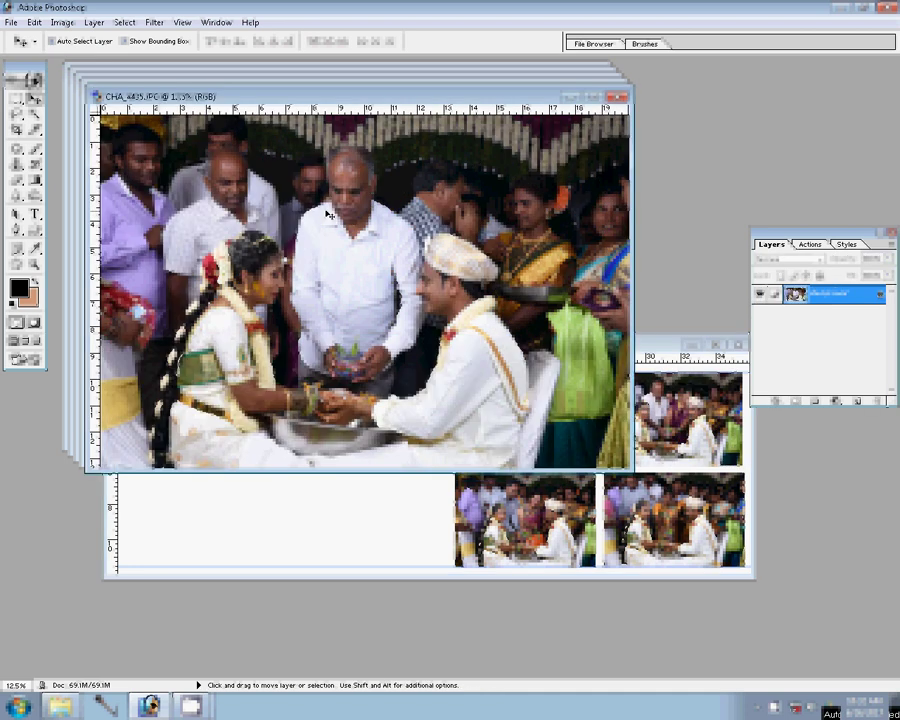
{"action": "key", "text": "ctrl+alt+i"}
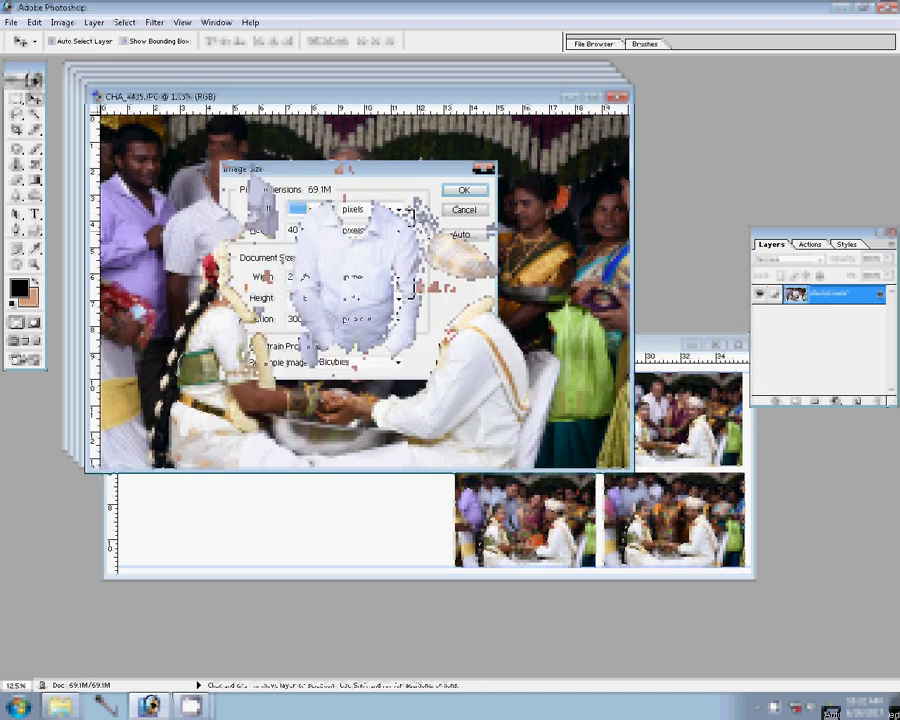
{"action": "left_click", "coordinate": [464, 190]}
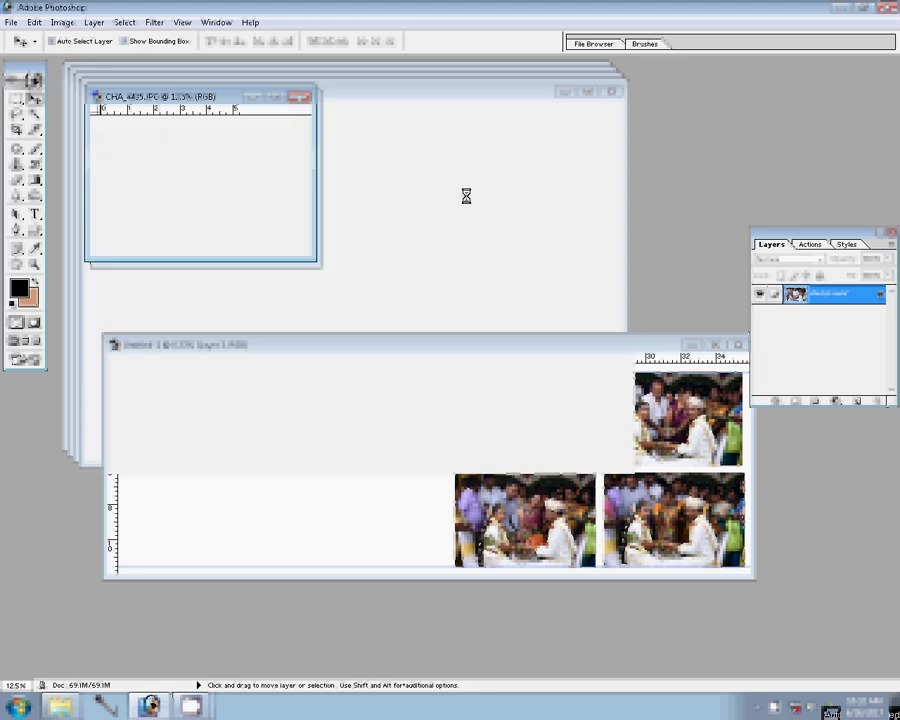
{"action": "left_click_drag", "start_coordinate": [517, 430], "coordinate": [497, 430]}
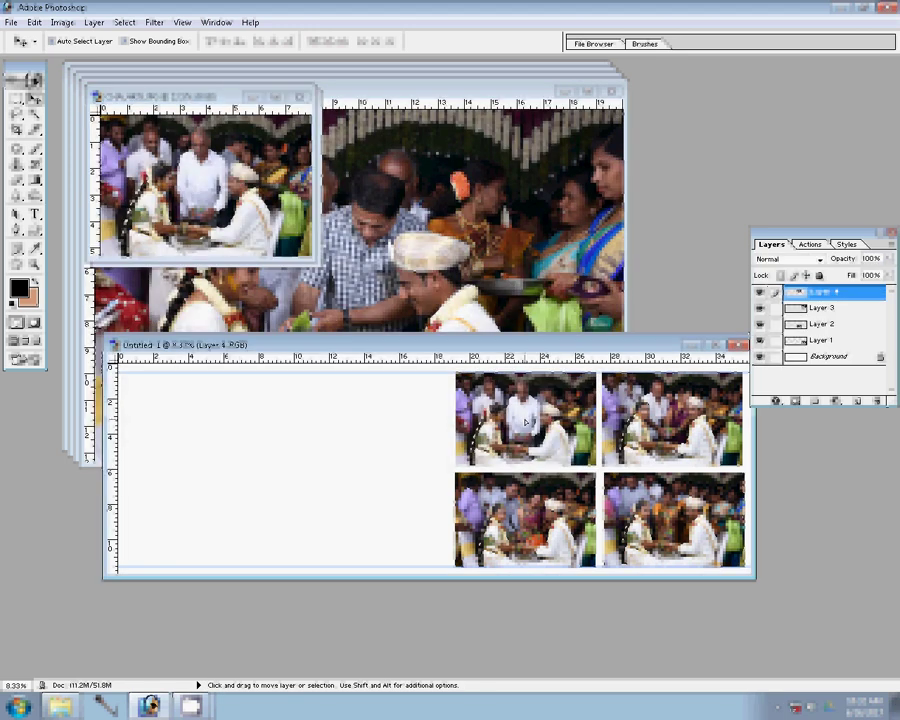
Close two used photos without saving and place a resized photo in the bottom row
{"action": "left_click", "coordinate": [300, 97]}
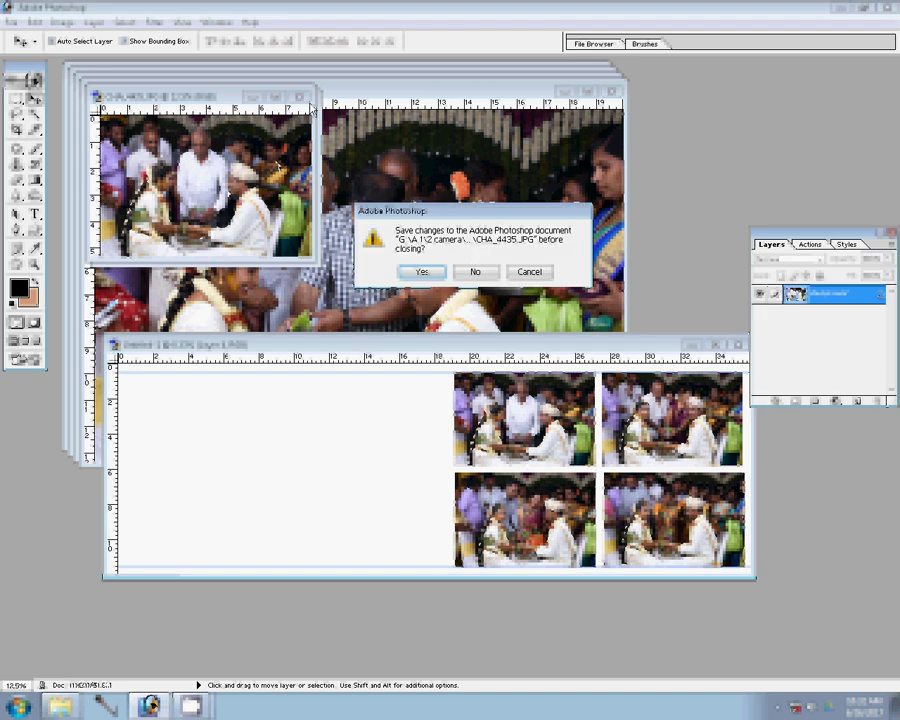
{"action": "key", "text": "n"}
{"action": "key", "text": "ctrl+w"}
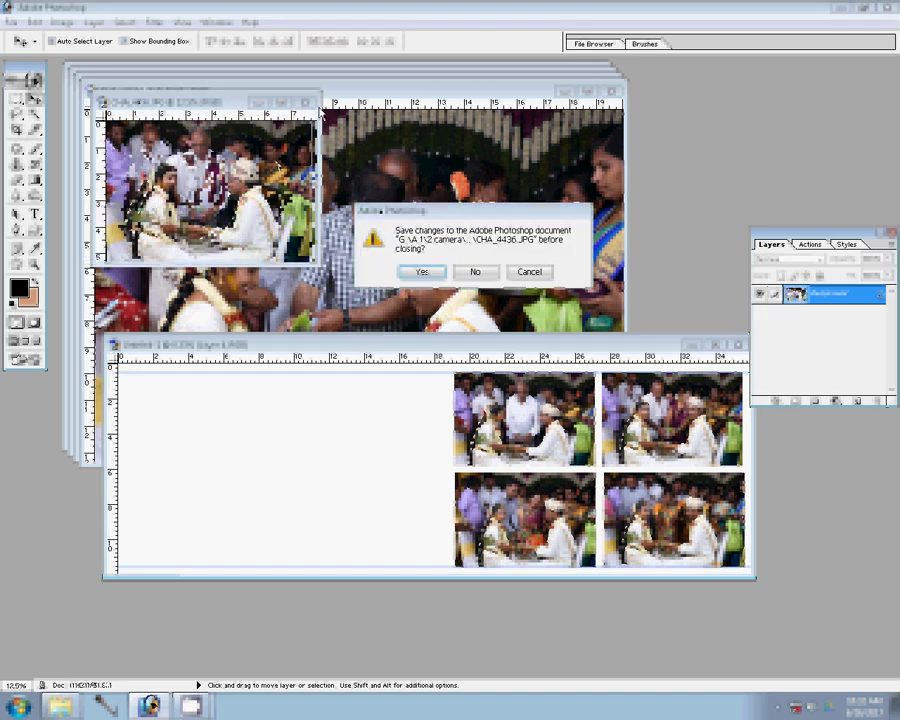
{"action": "left_click", "coordinate": [484, 276]}
{"action": "key", "text": "ctrl+alt+i"}
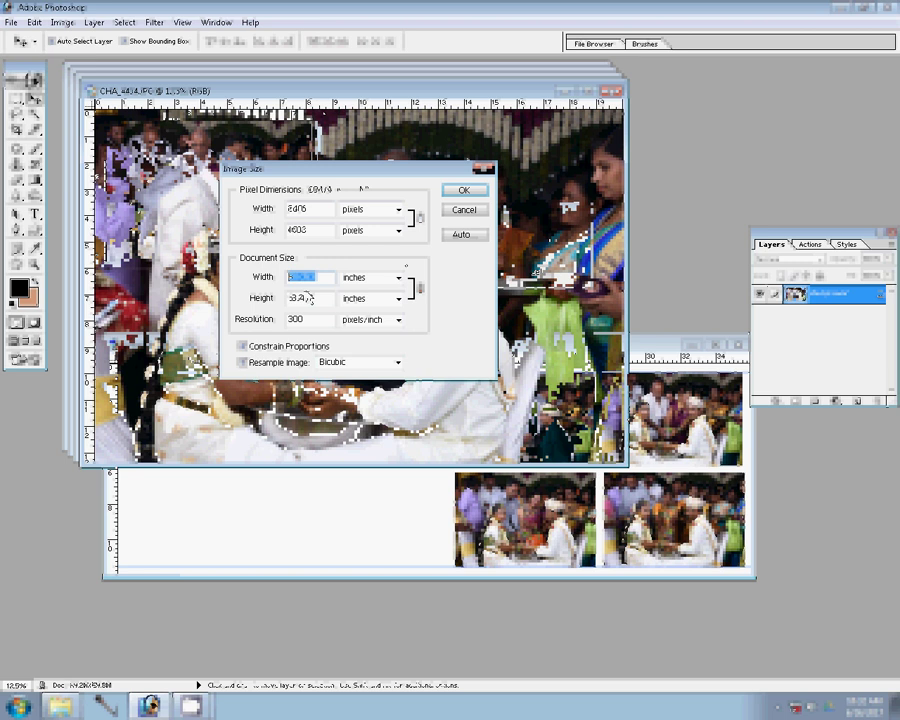
{"action": "key", "text": "Return"}
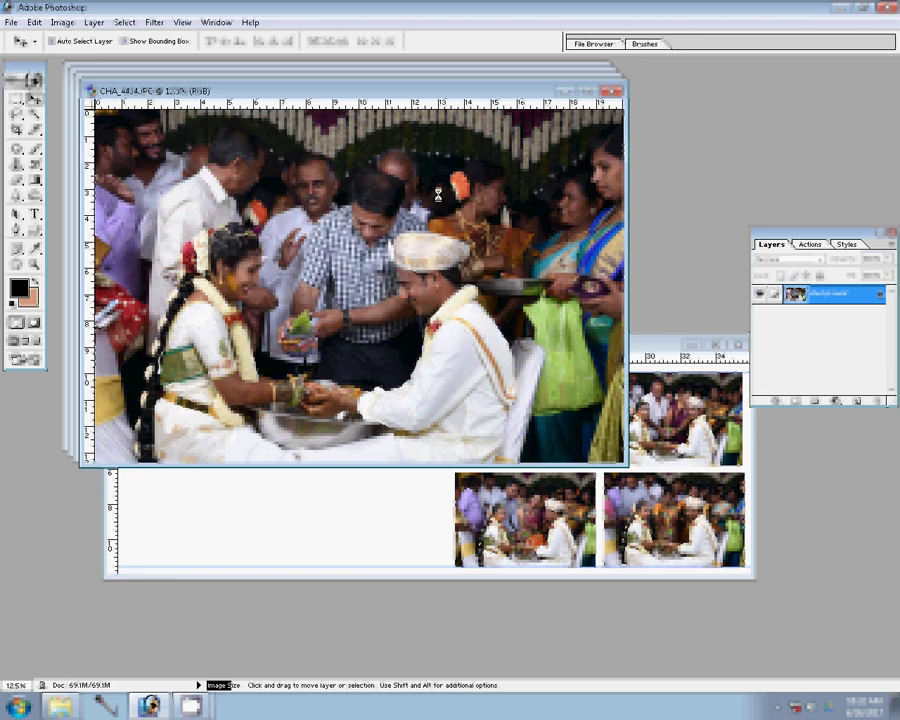
{"action": "mouse_move", "coordinate": [200, 180]}
{"action": "left_mouse_down"}
{"action": "mouse_move", "coordinate": [400, 485]}
{"action": "mouse_move", "coordinate": [383, 488]}
{"action": "left_mouse_up"}
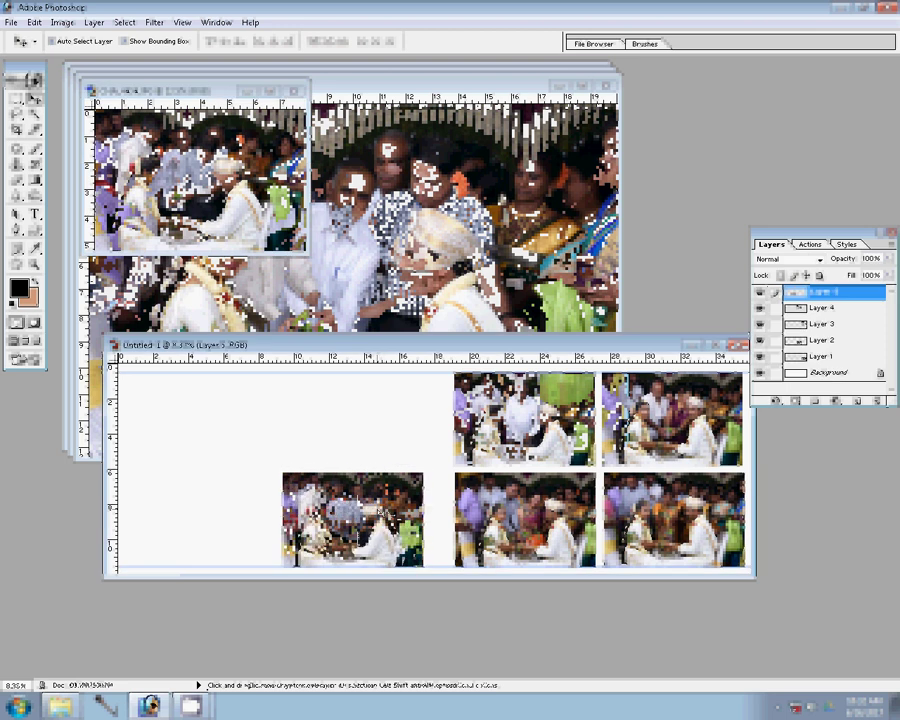
Close that photo unsaved, then resize the next and place it at the page's bottom-left
{"action": "left_click", "coordinate": [300, 92]}
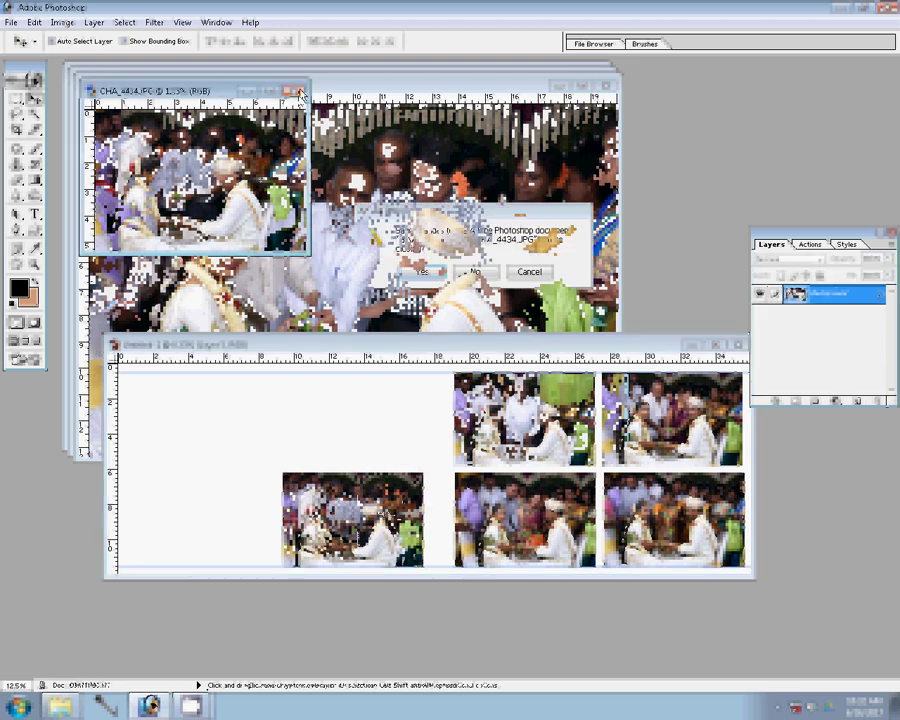
{"action": "left_click", "coordinate": [475, 272]}
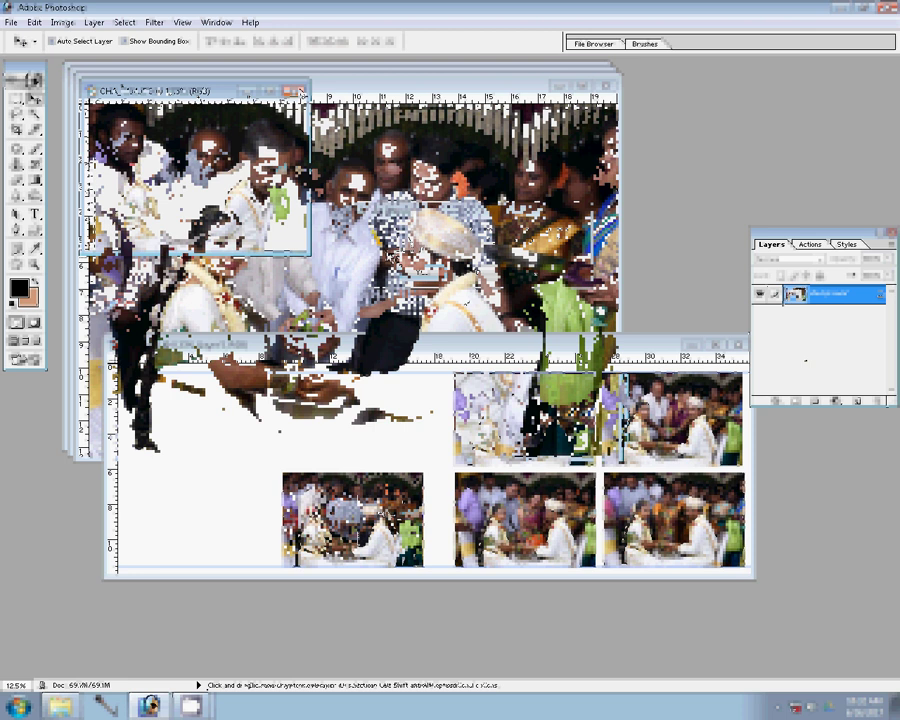
{"action": "key", "text": "ctrl+alt+i"}
{"action": "left_click", "coordinate": [303, 277]}
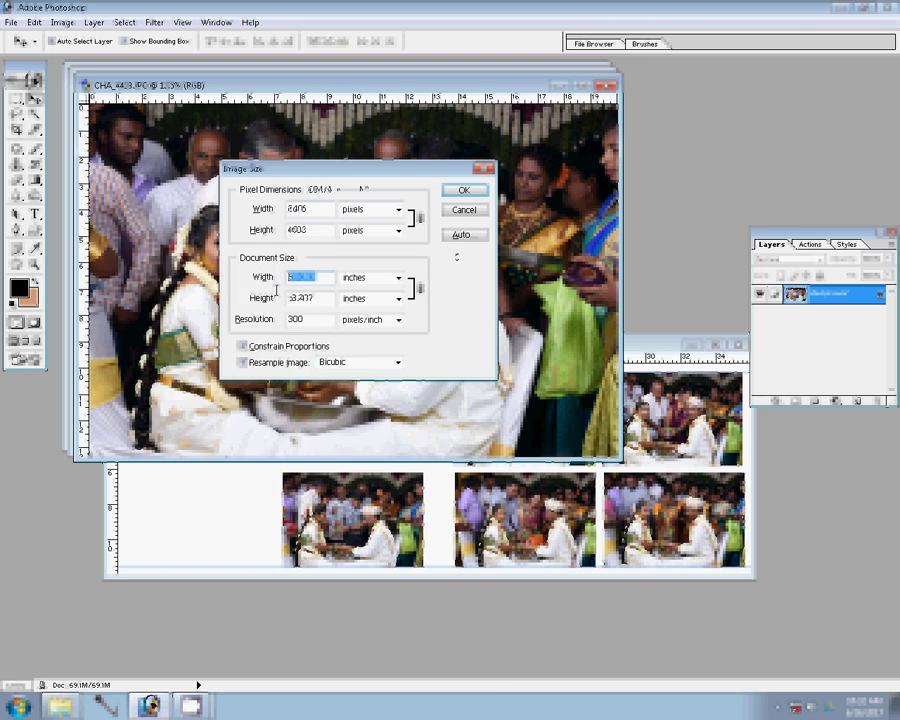
{"action": "key", "text": "Return"}
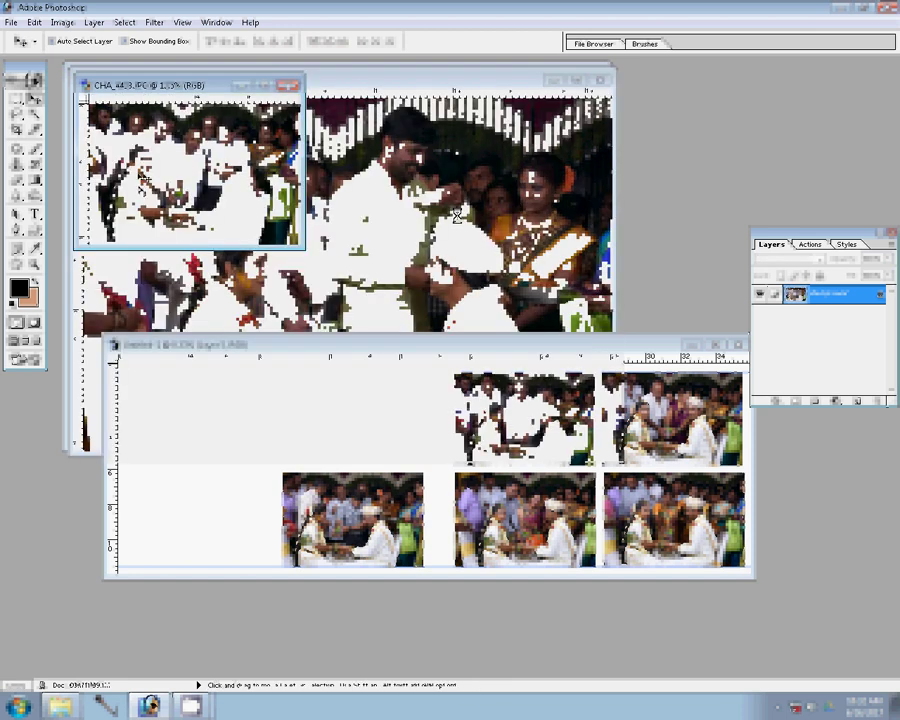
{"action": "left_click_drag", "start_coordinate": [102, 125], "coordinate": [176, 540]}
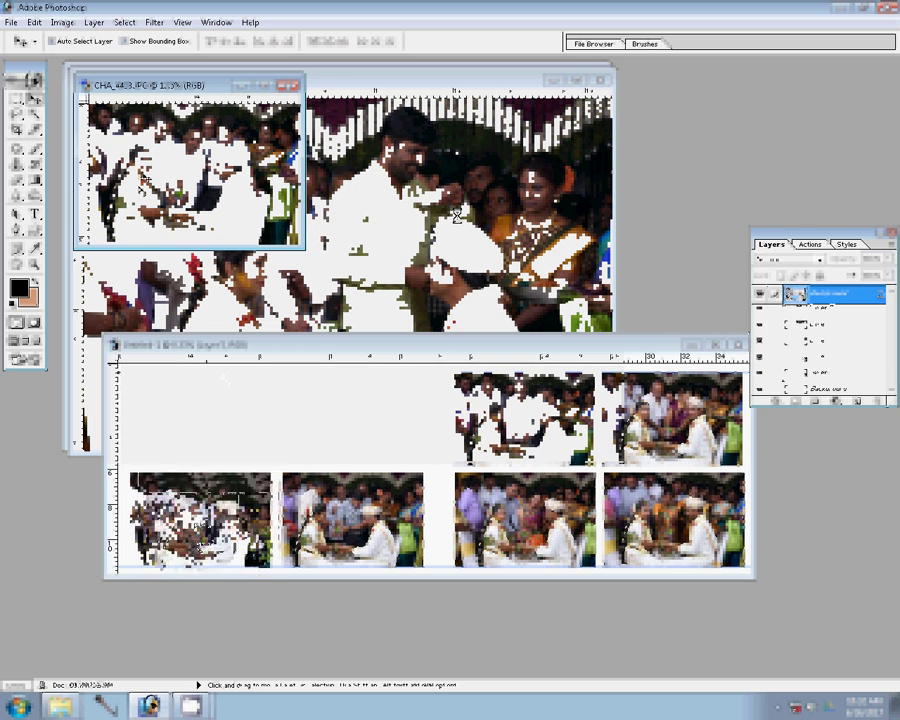
Close CHA_4433 without saving and resize CHA_4402 to 9000 in Image Size
{"action": "left_click", "coordinate": [294, 84]}
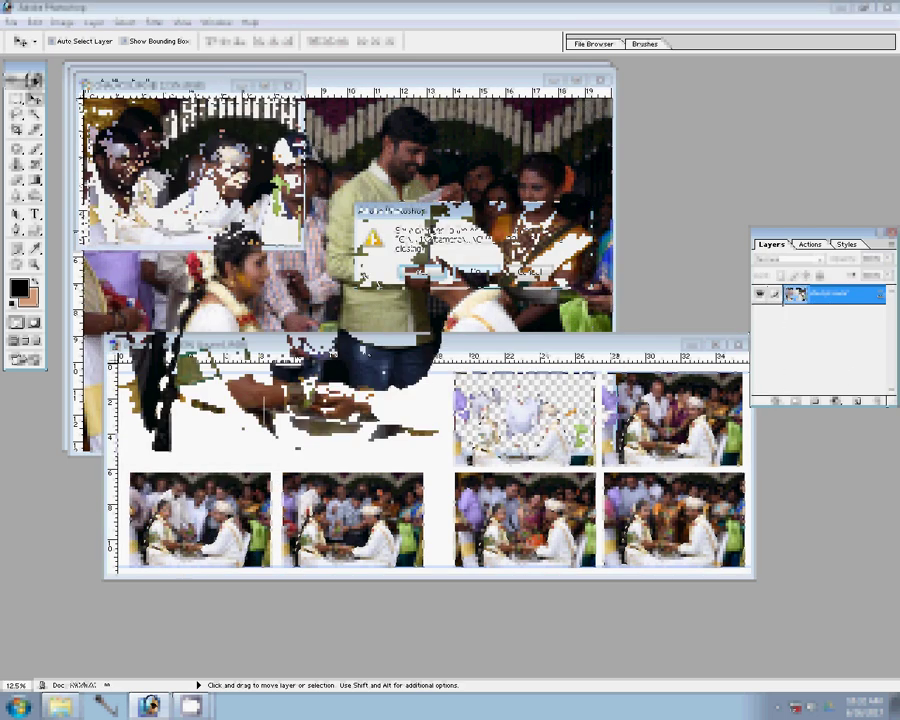
{"action": "key", "text": "n"}
{"action": "key", "text": "ctrl+alt+i"}
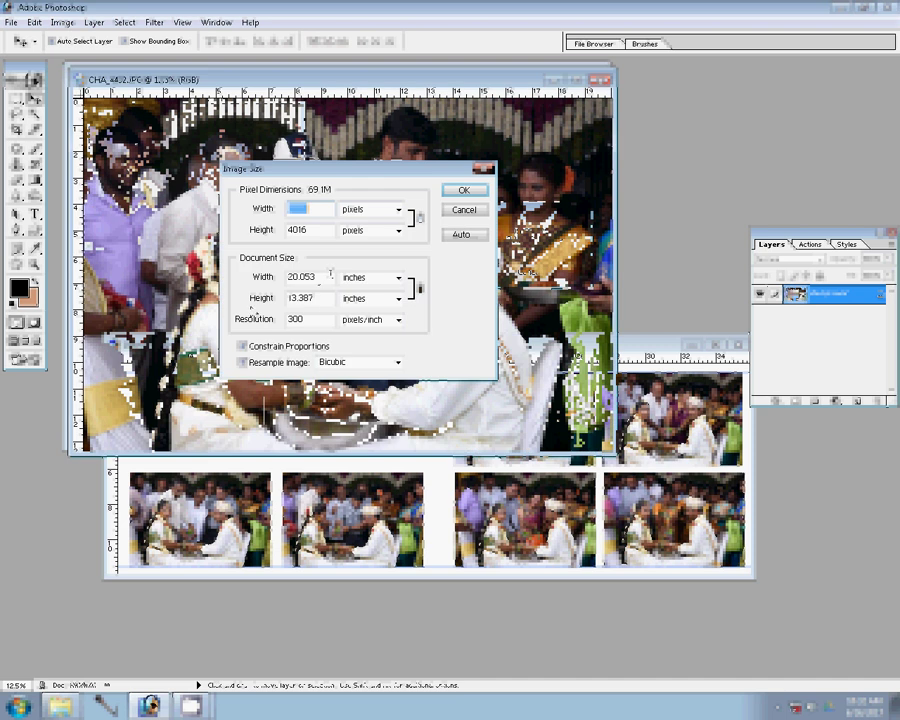
{"action": "type", "text": "9000"}
{"action": "key", "text": "Return"}
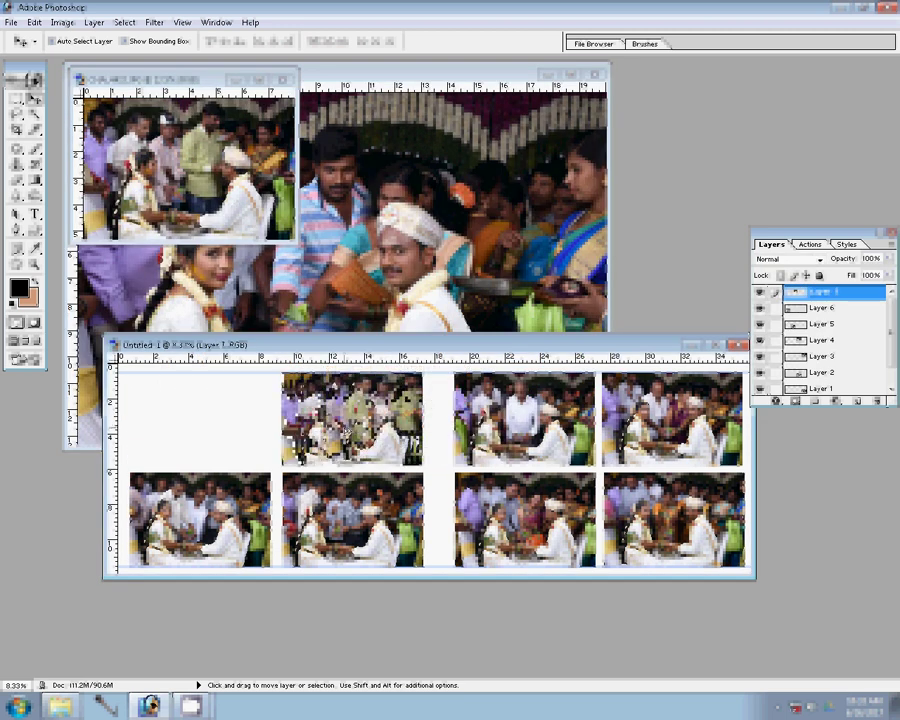
Close the placed photo without saving and resize the eighth photo
{"action": "left_click", "coordinate": [283, 79]}
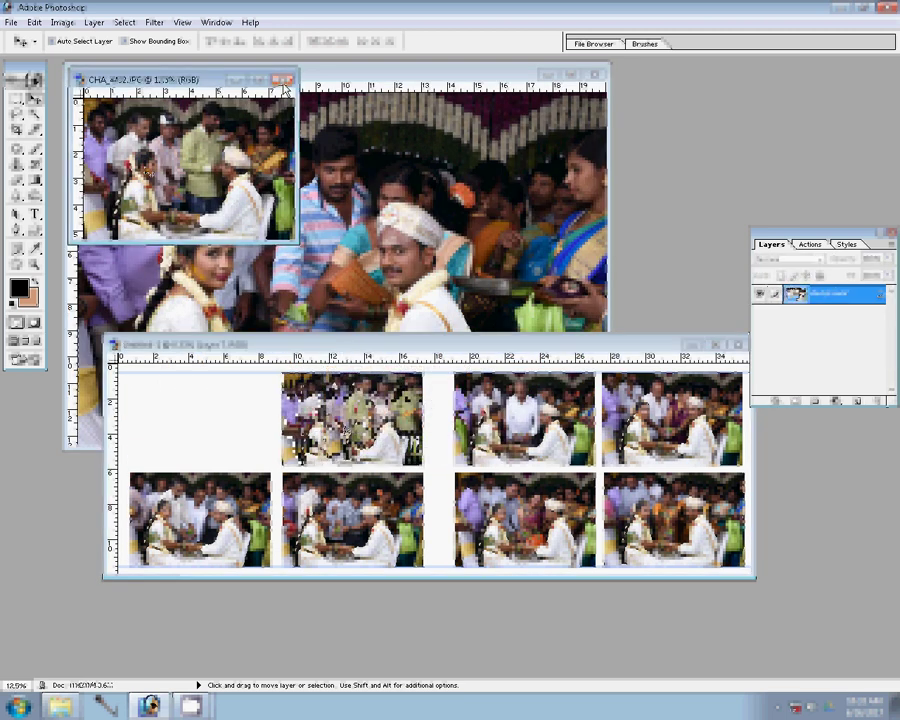
{"action": "left_click", "coordinate": [475, 272]}
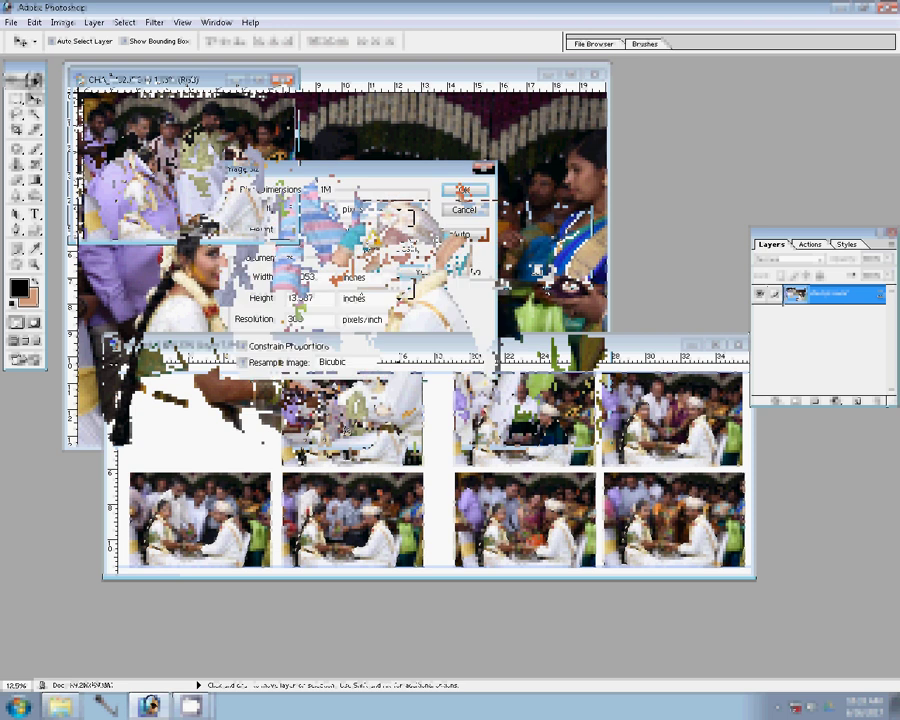
{"action": "left_click", "coordinate": [463, 190]}
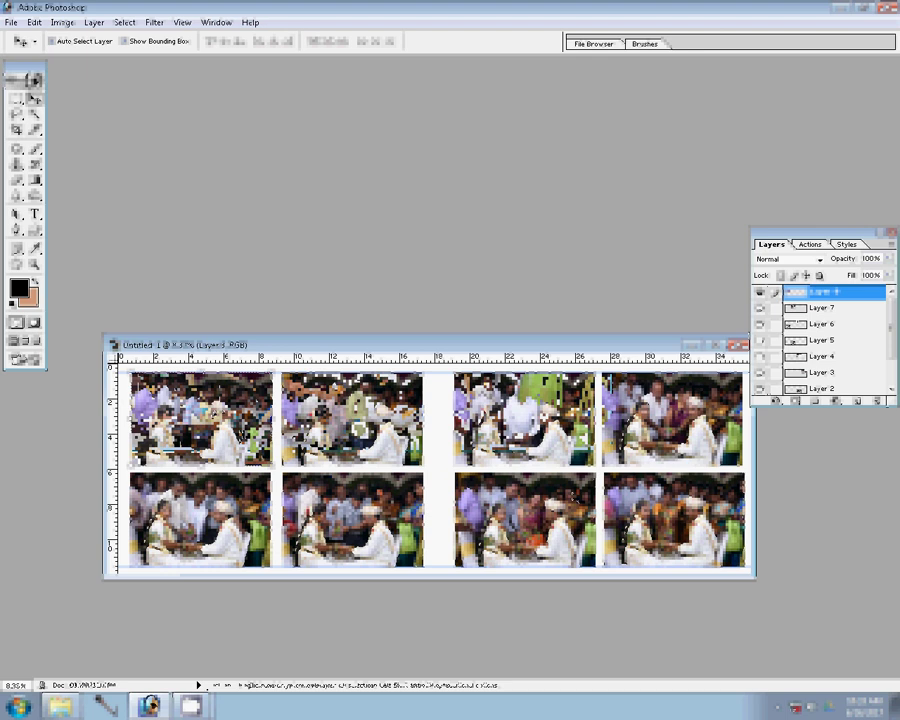
Hide the Background, move Layer 4 down, and merge the visible photo layers
{"action": "left_click", "coordinate": [760, 386]}
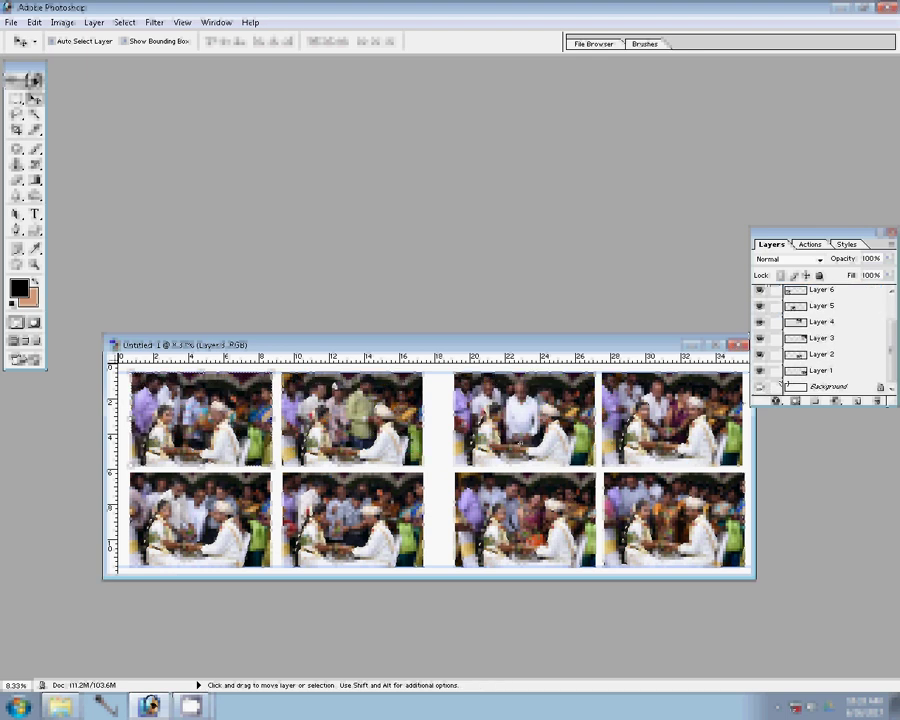
{"action": "left_click", "coordinate": [800, 322]}
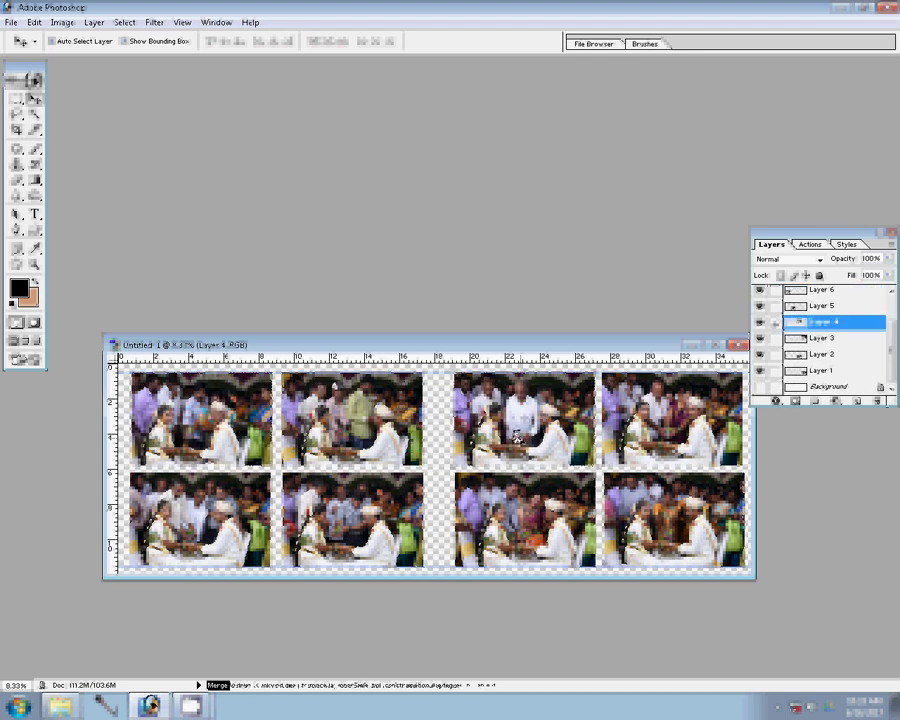
{"action": "key", "text": "ctrl+bracketleft"}
{"action": "key", "text": "ctrl+bracketleft"}
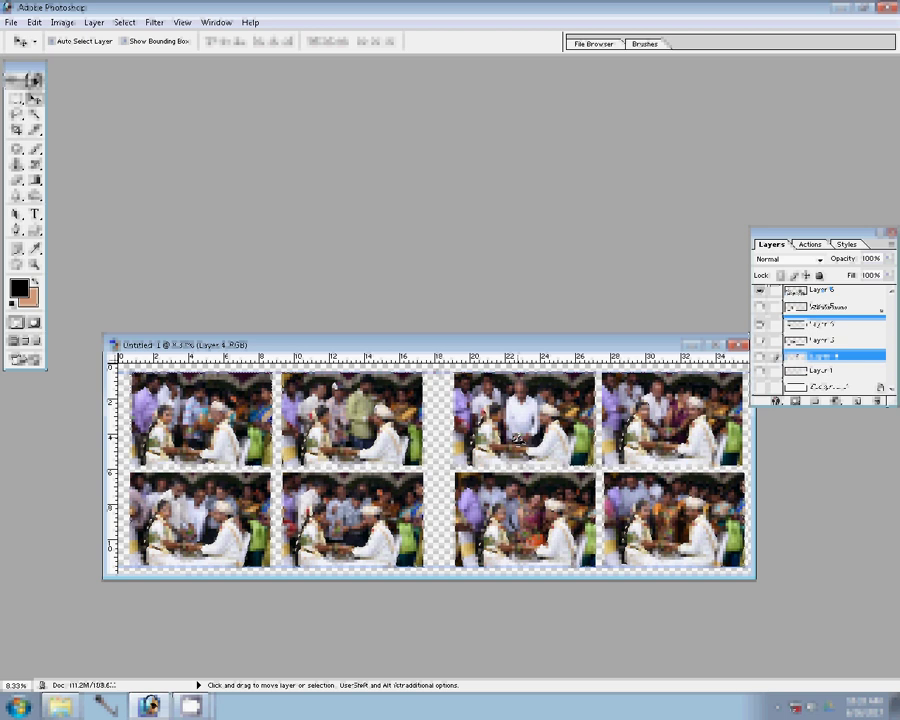
{"action": "key", "text": "ctrl+shift+e"}
{"action": "left_click", "coordinate": [775, 400]}
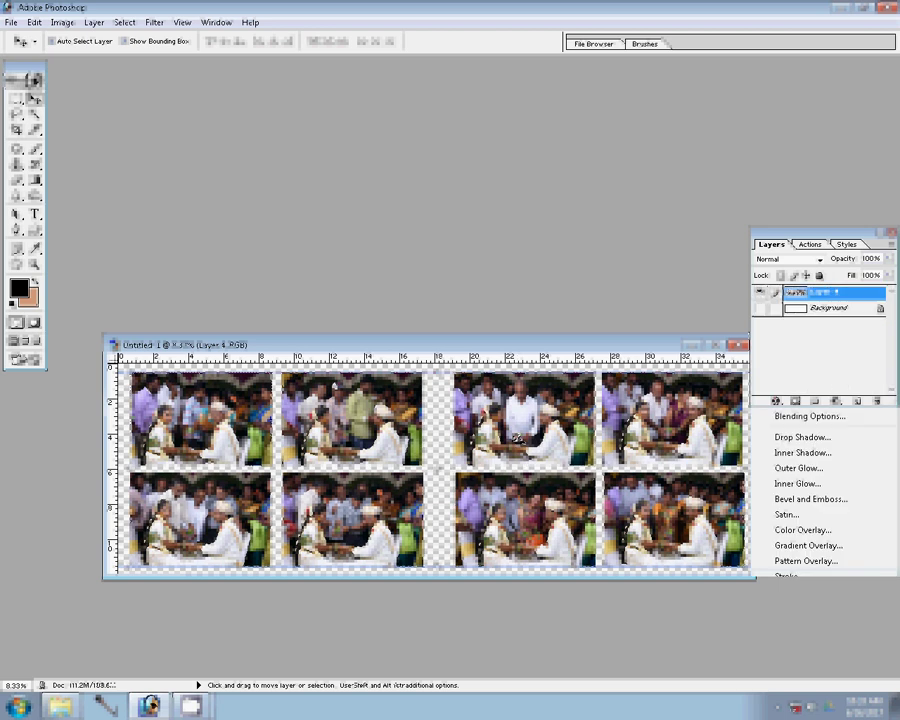
Add a 22 px Stroke filled with a pastel pattern from a loaded library to the merged photos
{"action": "left_click", "coordinate": [786, 575]}
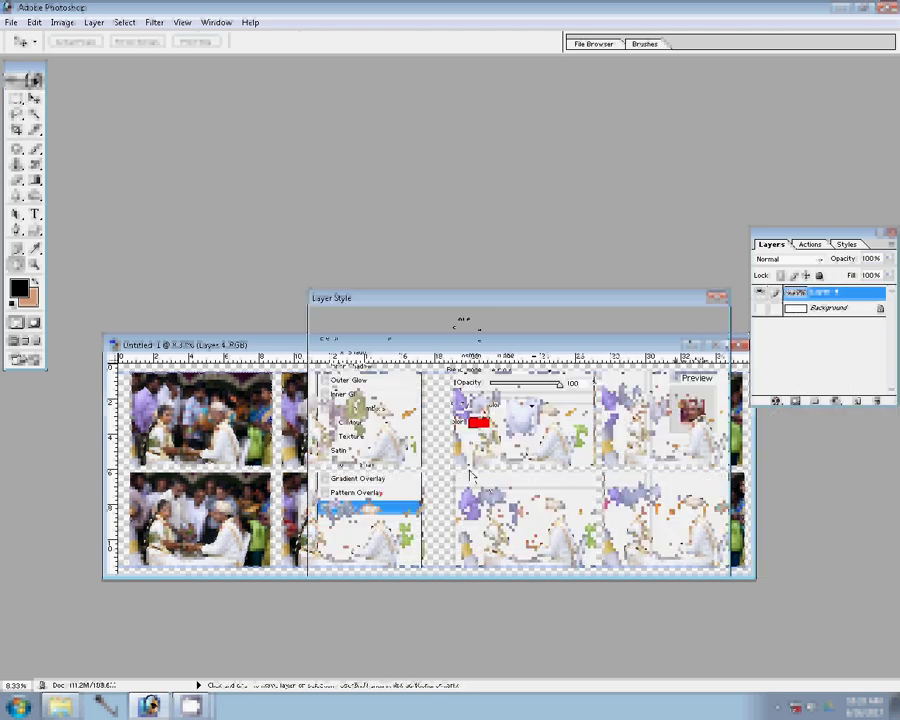
{"action": "left_click", "coordinate": [495, 405]}
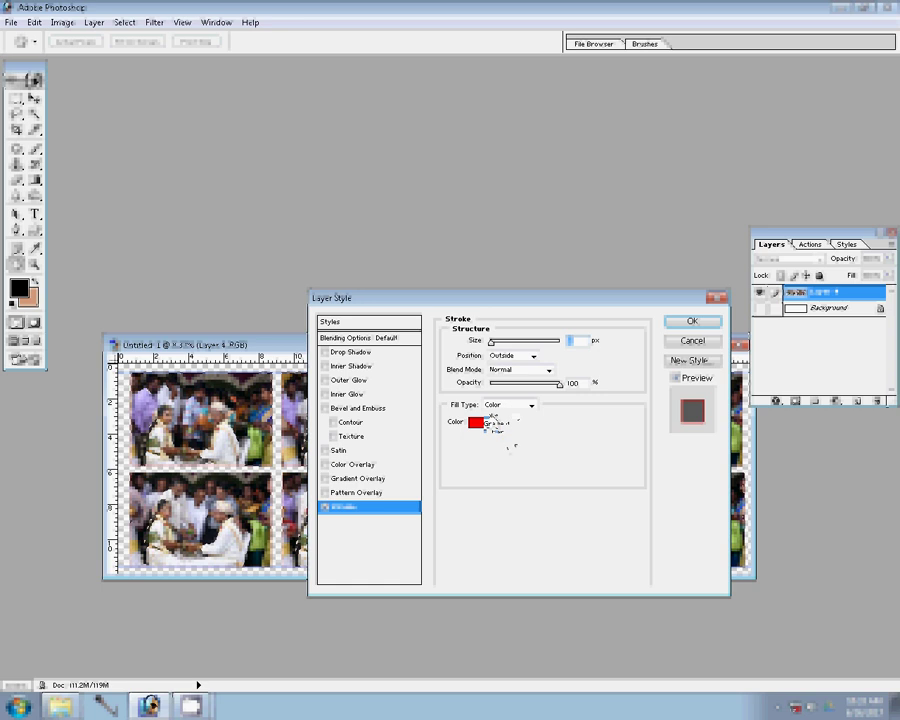
{"action": "left_click", "coordinate": [495, 423]}
{"action": "left_click", "coordinate": [507, 436]}
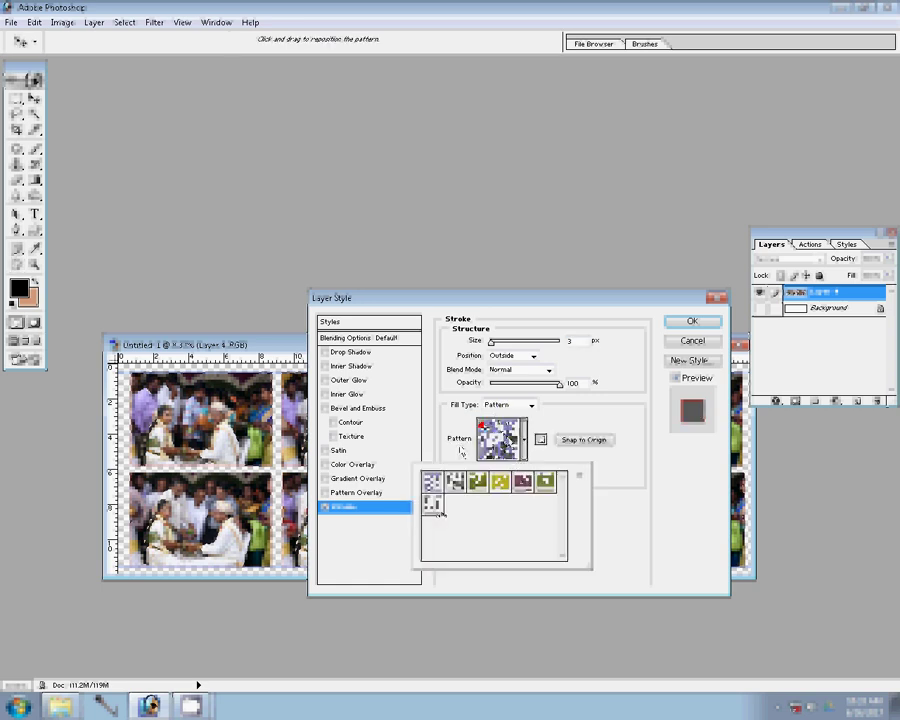
{"action": "left_click", "coordinate": [579, 477]}
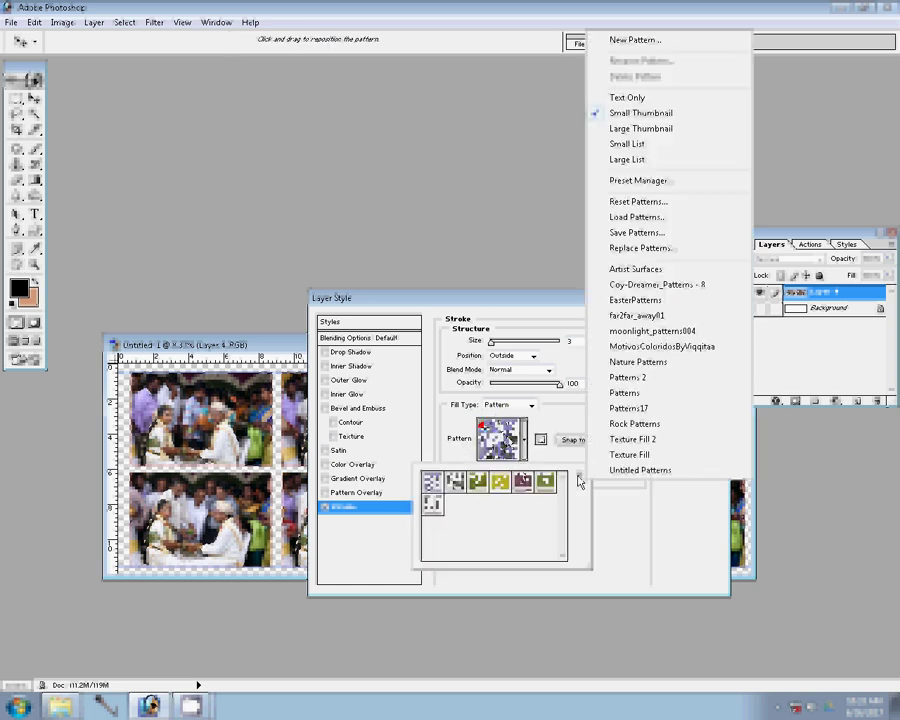
{"action": "left_click", "coordinate": [433, 276]}
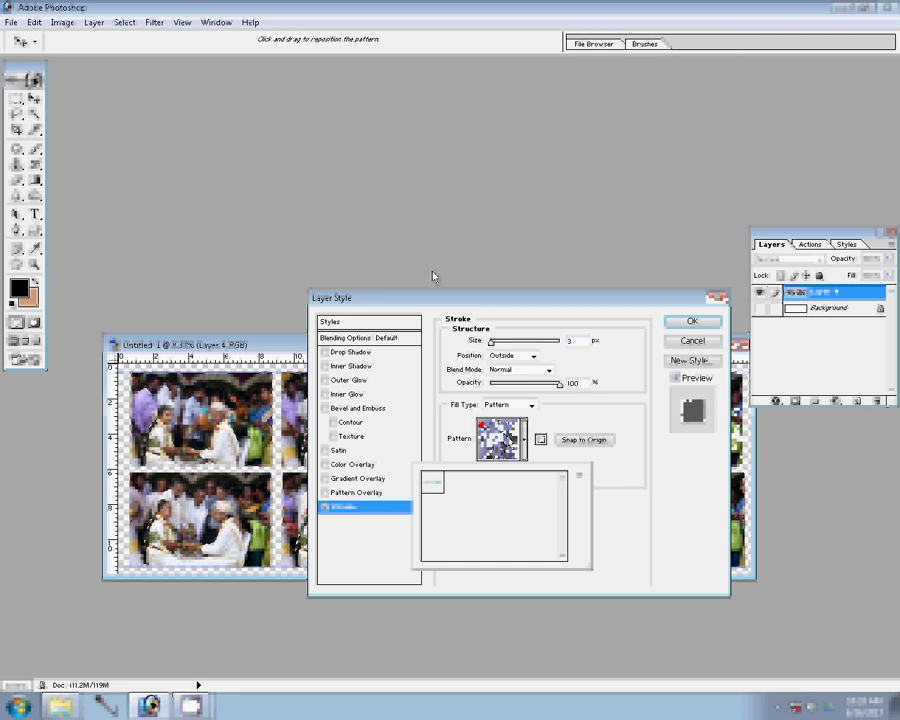
{"action": "left_click", "coordinate": [433, 484]}
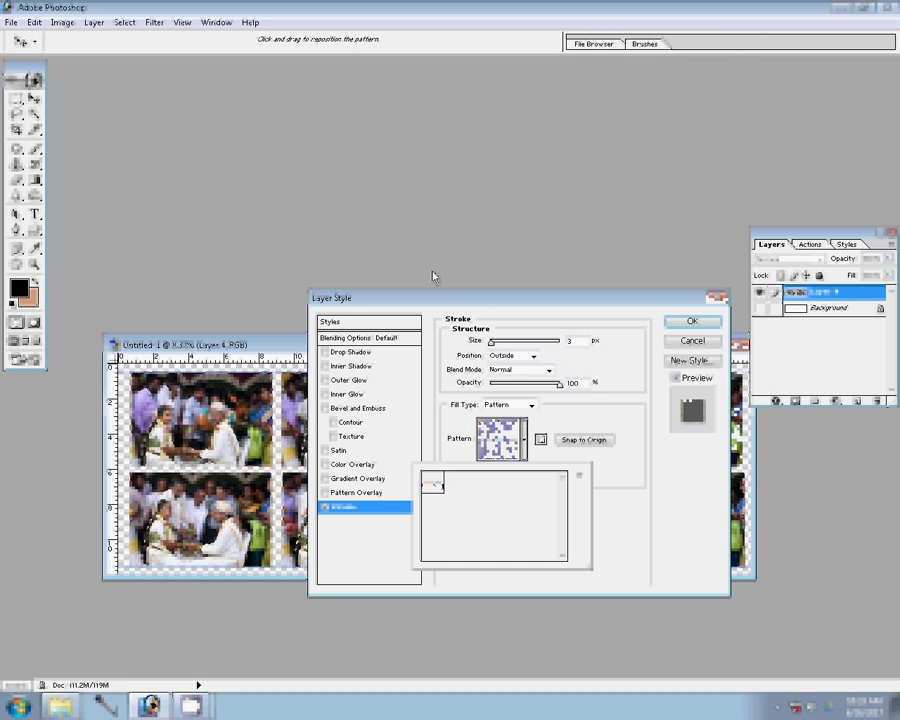
{"action": "left_click", "coordinate": [564, 366]}
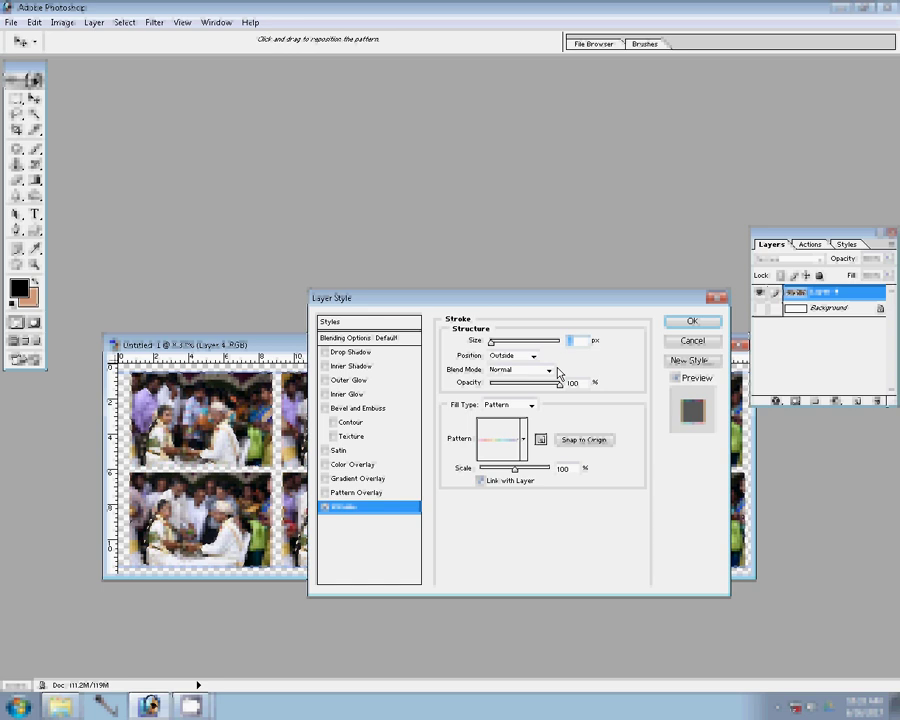
{"action": "type", "text": "22"}
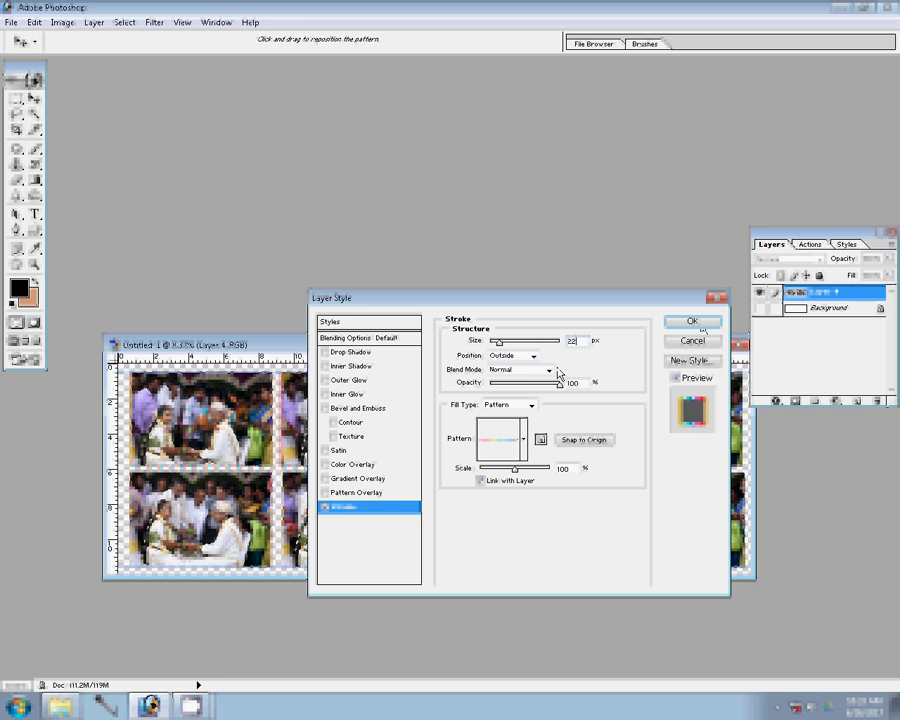
{"action": "left_click", "coordinate": [702, 328]}
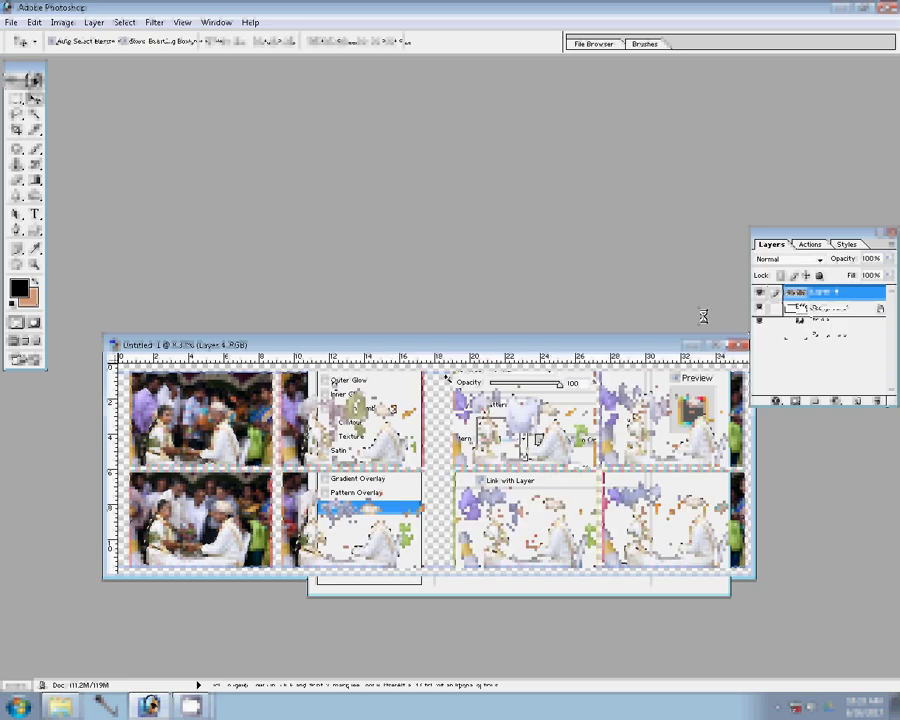
Fit the album page on screen and browse to the scenery images > cd folder
{"action": "key", "text": "z"}
{"action": "left_click_drag", "start_coordinate": [450, 370], "coordinate": [600, 490]}
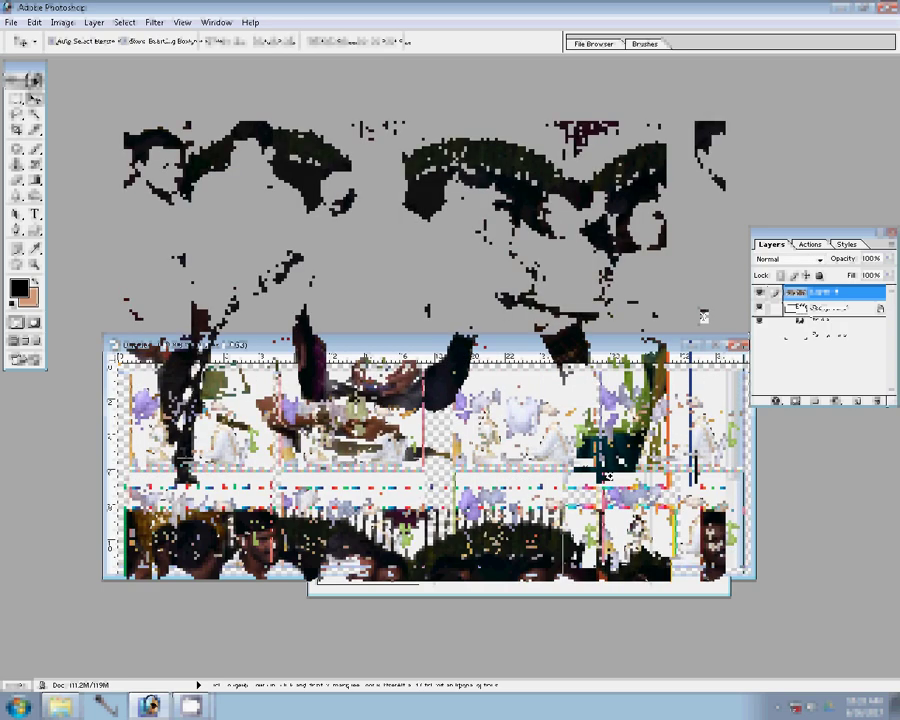
{"action": "right_click", "coordinate": [520, 349]}
{"action": "left_click", "coordinate": [534, 344]}
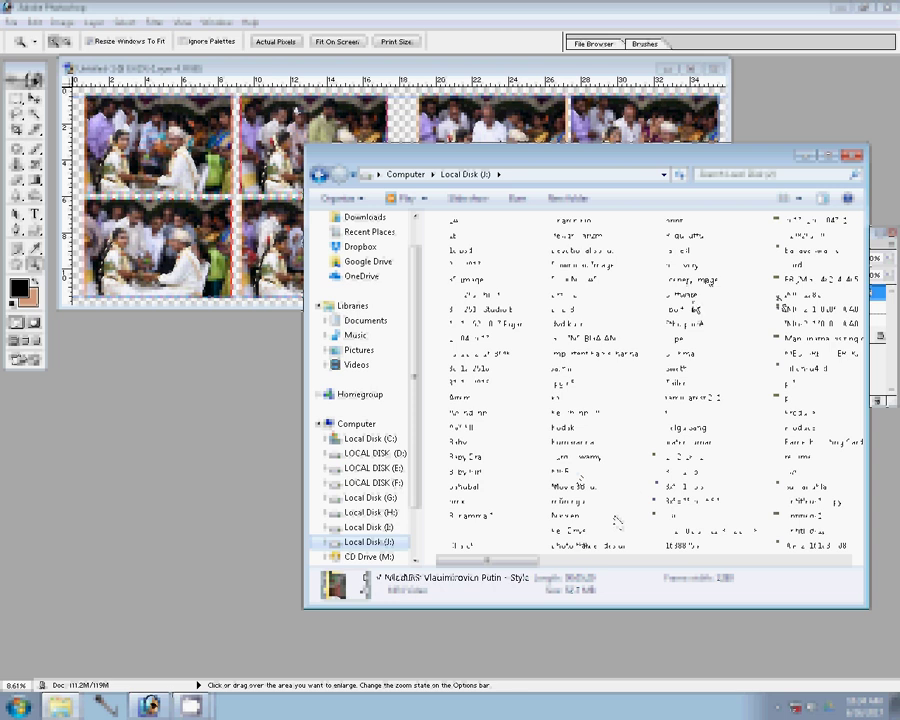
{"action": "double_click", "coordinate": [693, 300]}
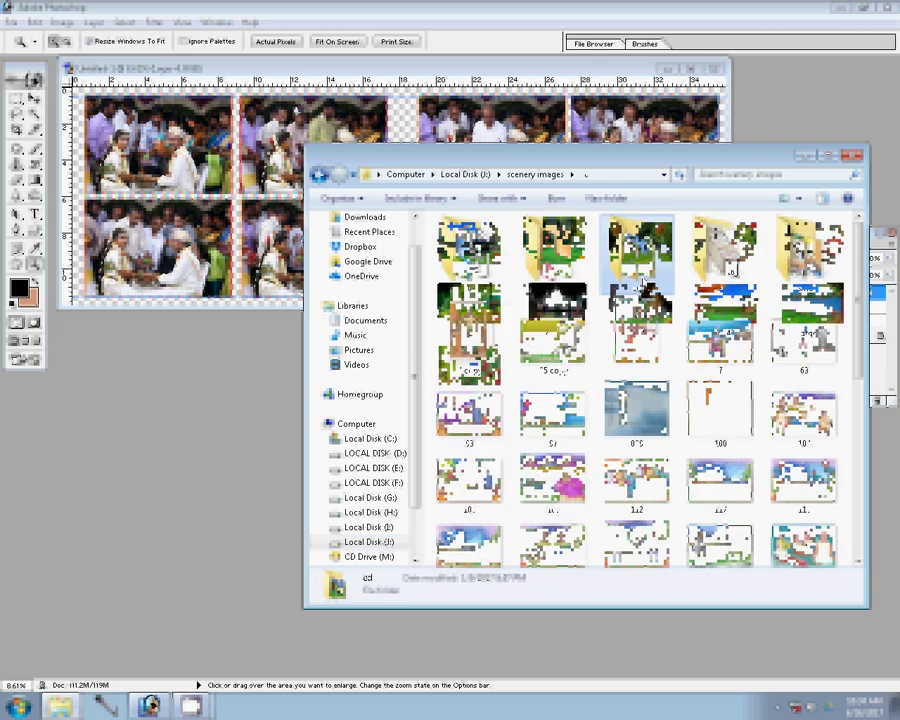
{"action": "double_click", "coordinate": [643, 275]}
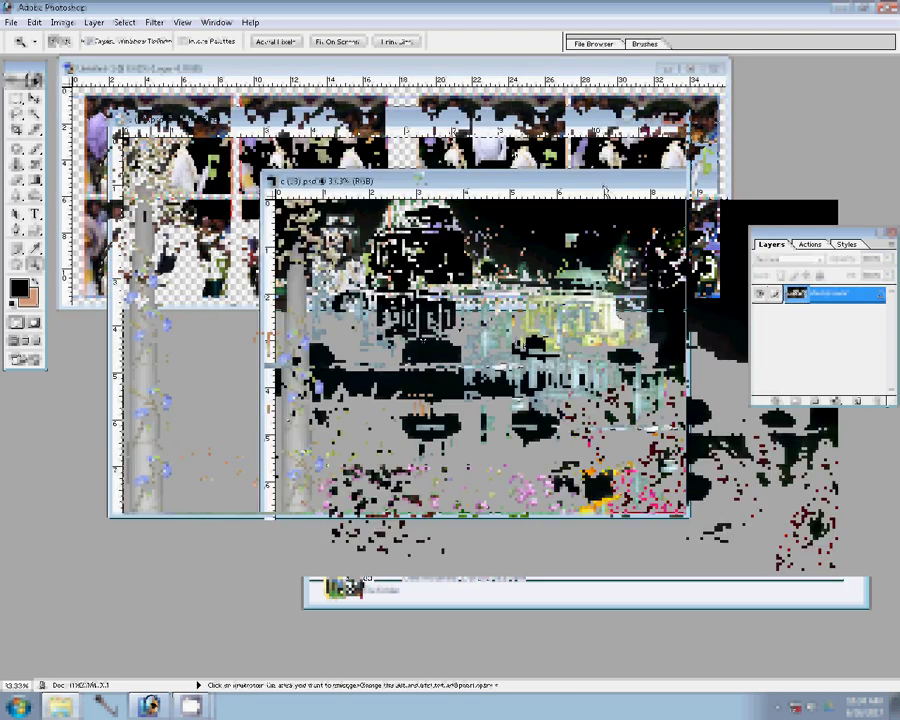
Move the palace image into the album page and scale it to cover the left half
{"action": "key", "text": "v"}
{"action": "left_click", "coordinate": [183, 188]}
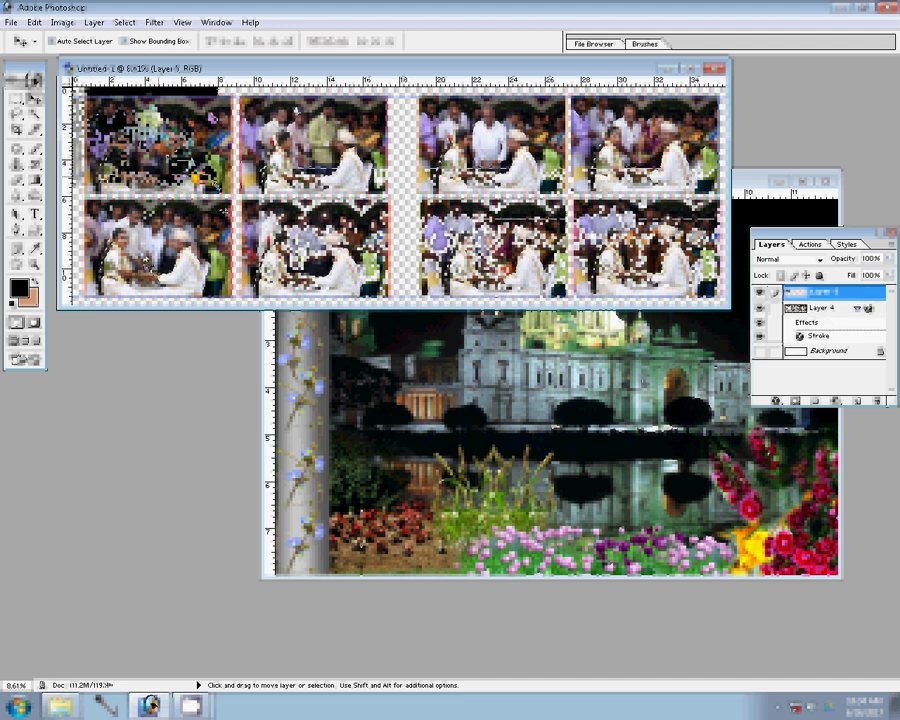
{"action": "key", "text": "ctrl+t"}
{"action": "left_click_drag", "start_coordinate": [217, 185], "coordinate": [400, 309]}
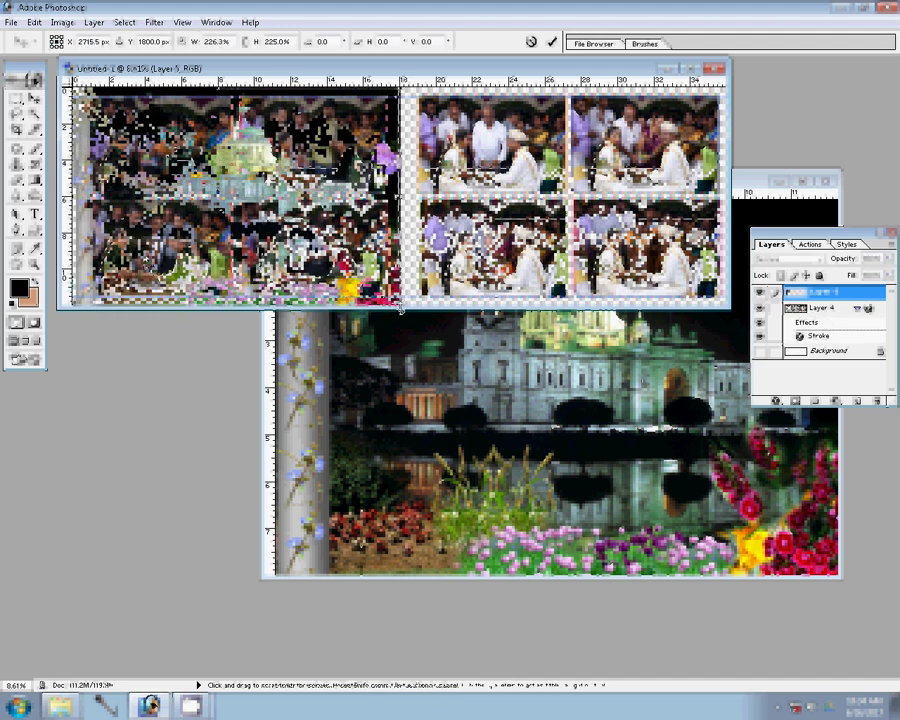
{"action": "left_click", "coordinate": [552, 42]}
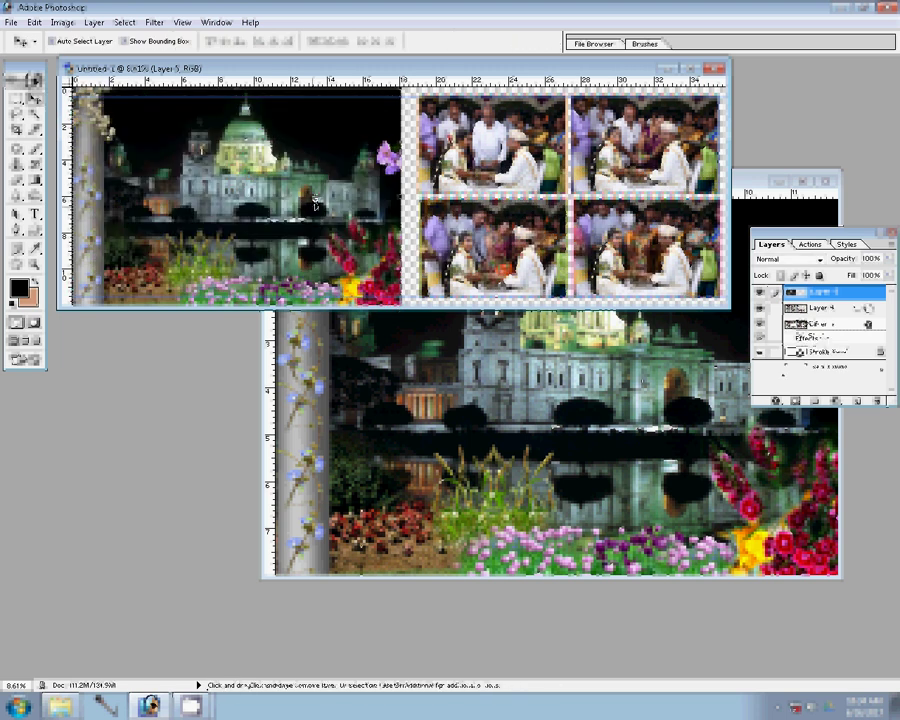
Flip the palace layer horizontally
{"action": "key", "text": "ctrl+t"}
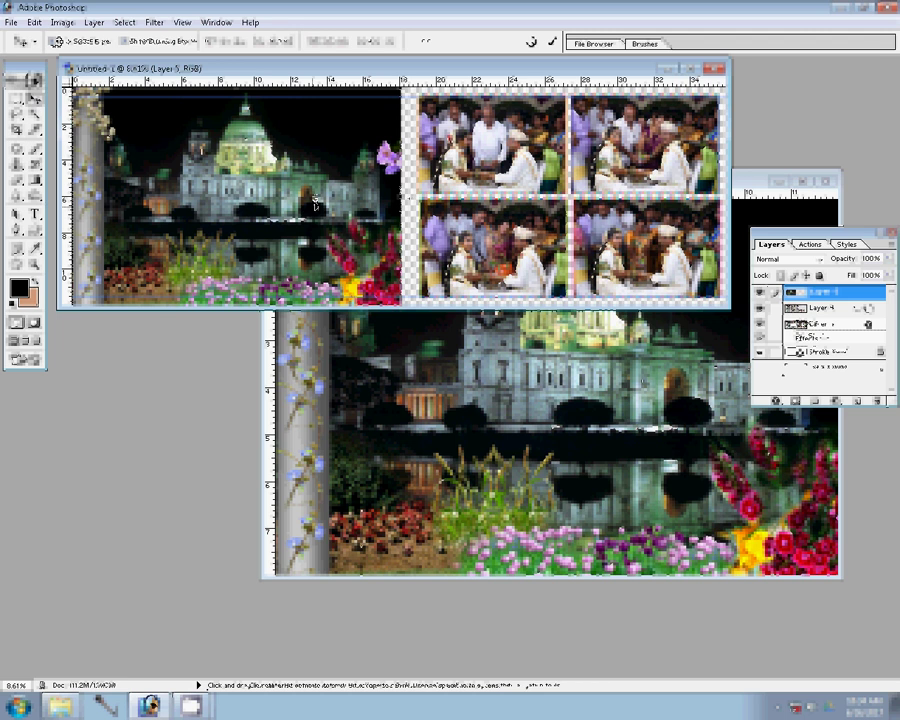
{"action": "right_click", "coordinate": [420, 168]}
{"action": "left_click", "coordinate": [472, 331]}
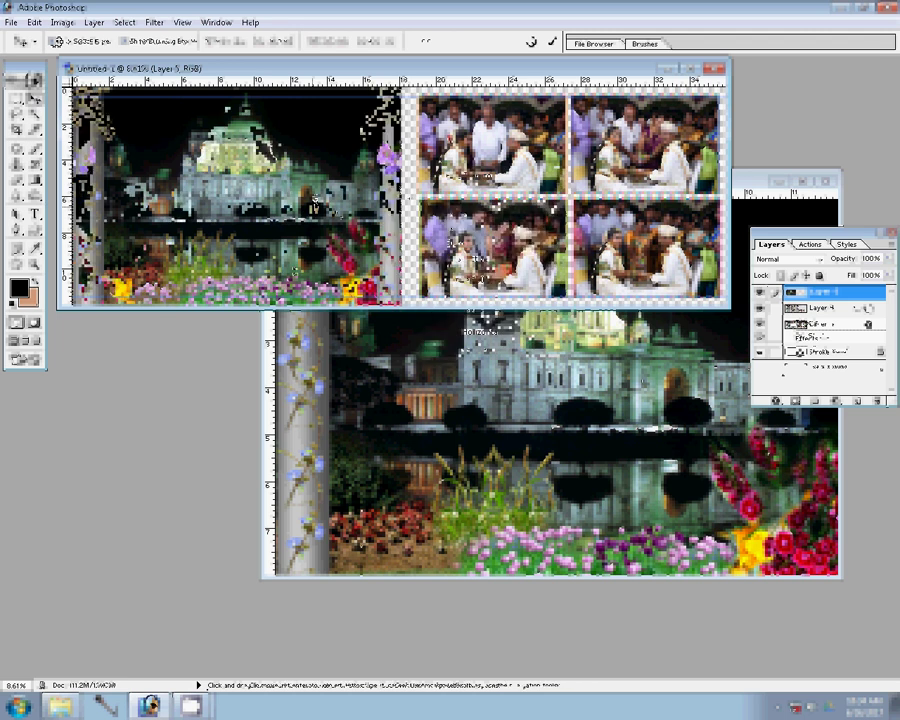
Duplicate the palace layer, commit the mirrored copy on the right half, and send the background beneath the photos
{"action": "key", "text": "Return"}
{"action": "key", "text": "ctrl+j"}
{"action": "key", "text": "ctrl+t"}
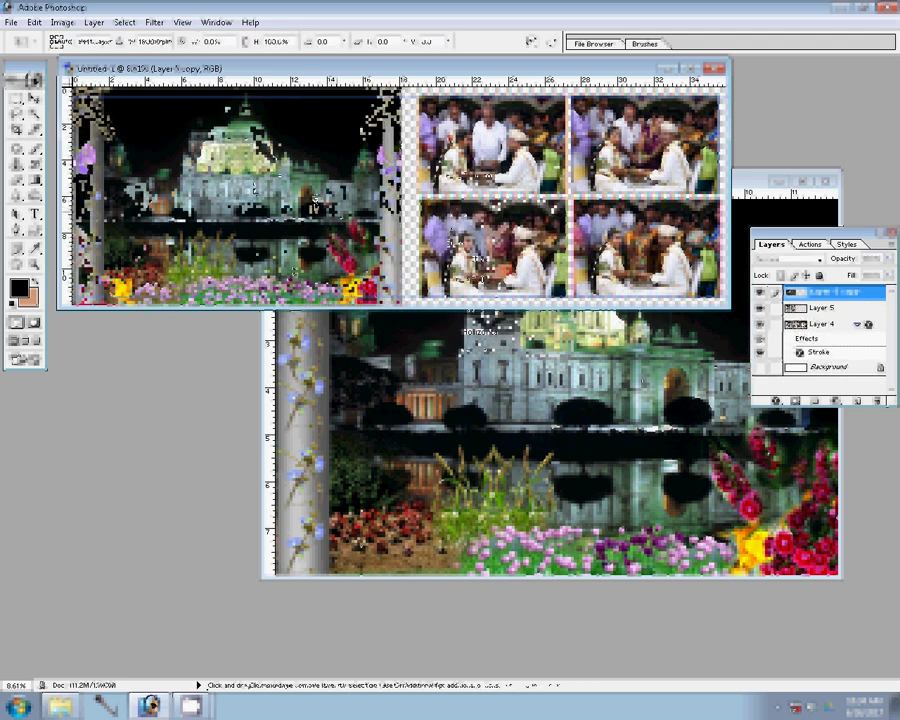
{"action": "key", "text": "Return"}
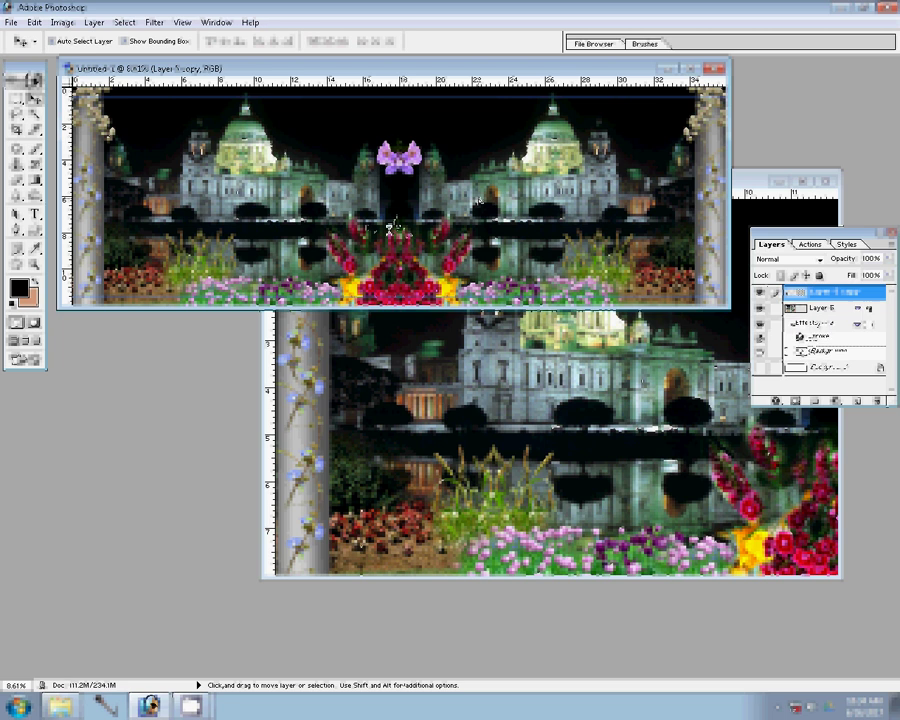
{"action": "key", "text": "ctrl+z"}
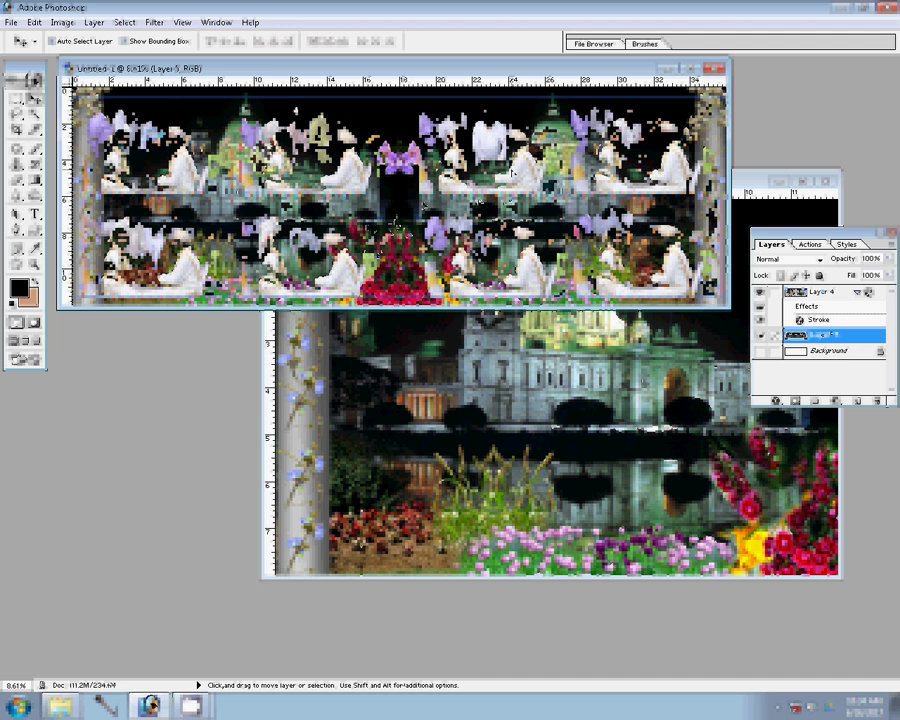
Show the Actions panel with its recorded actions
{"action": "left_click", "coordinate": [810, 245]}
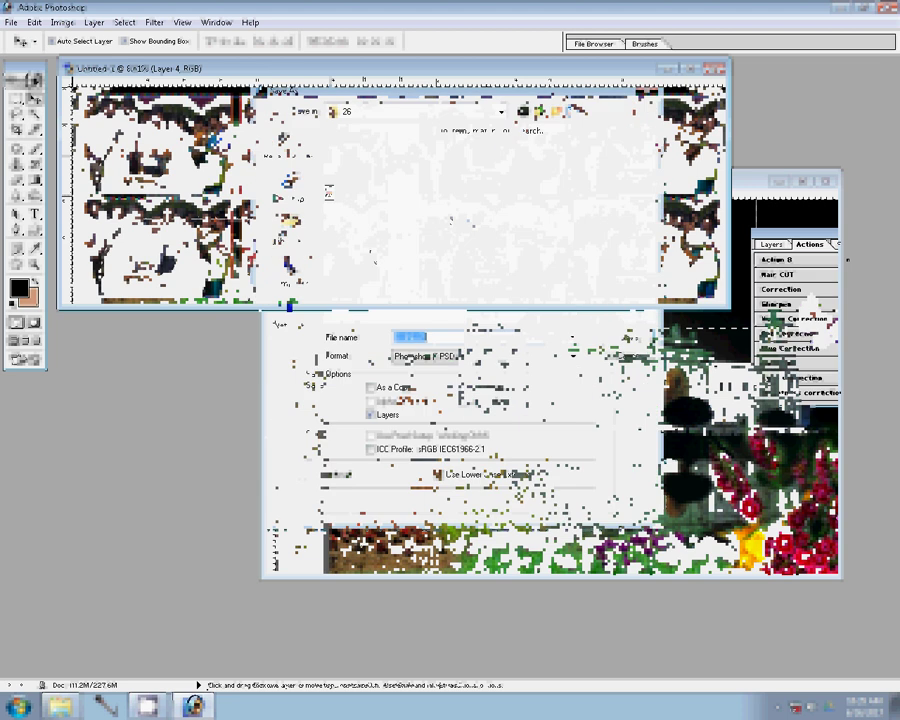
In Save As, browse through Local Disk (G:) to the k 1 folder
{"action": "left_click", "coordinate": [538, 113]}
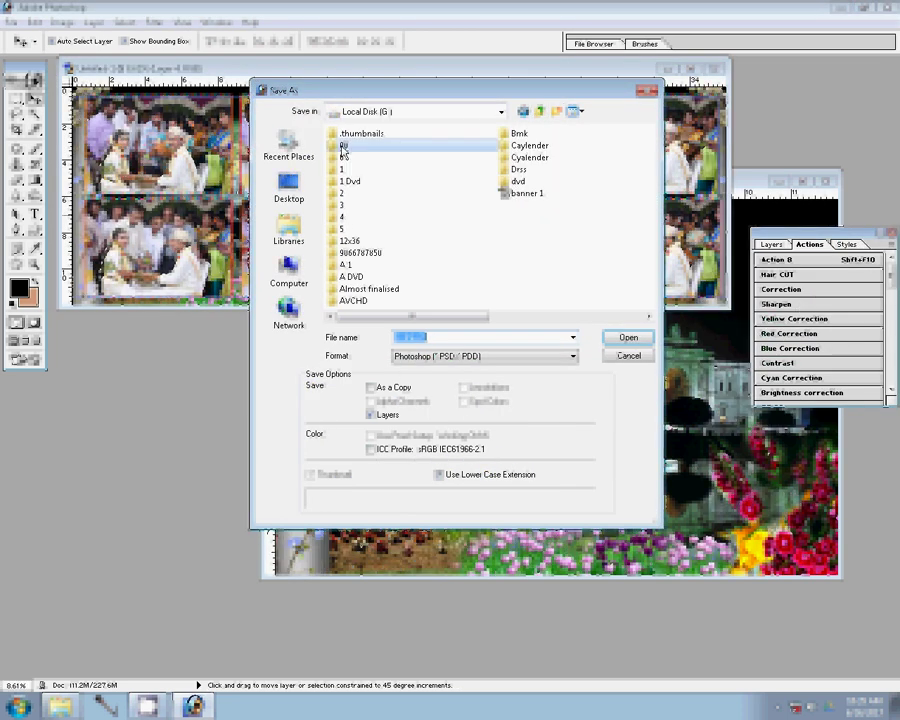
{"action": "left_click", "coordinate": [343, 146]}
{"action": "double_click", "coordinate": [343, 146]}
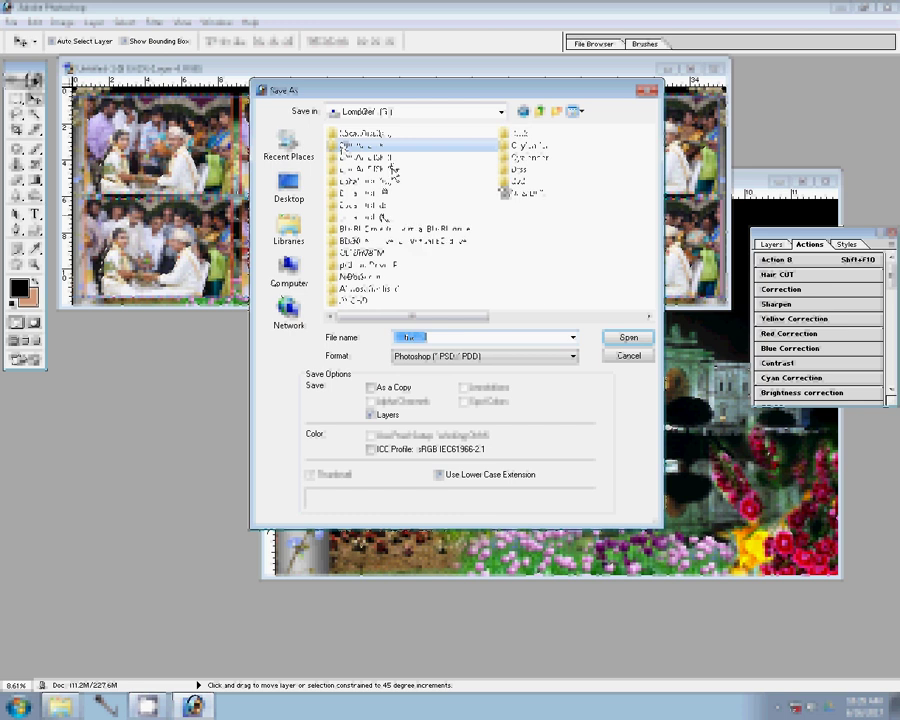
{"action": "double_click", "coordinate": [342, 146]}
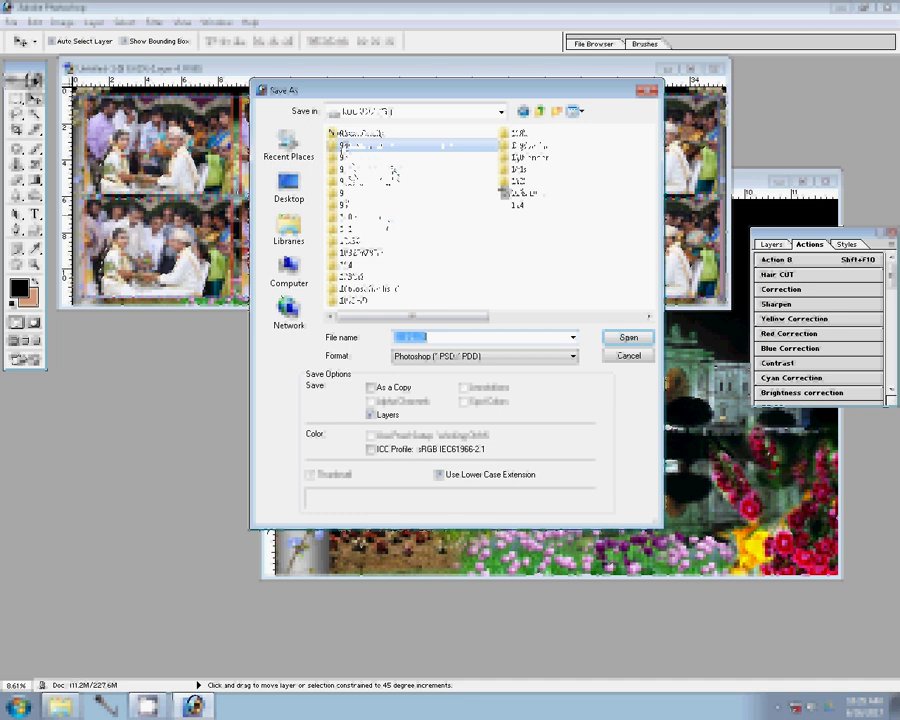
{"action": "double_click", "coordinate": [342, 146]}
Save the album page as PSD named '115' and close its window
{"action": "left_click", "coordinate": [514, 337]}
{"action": "type", "text": "11"}
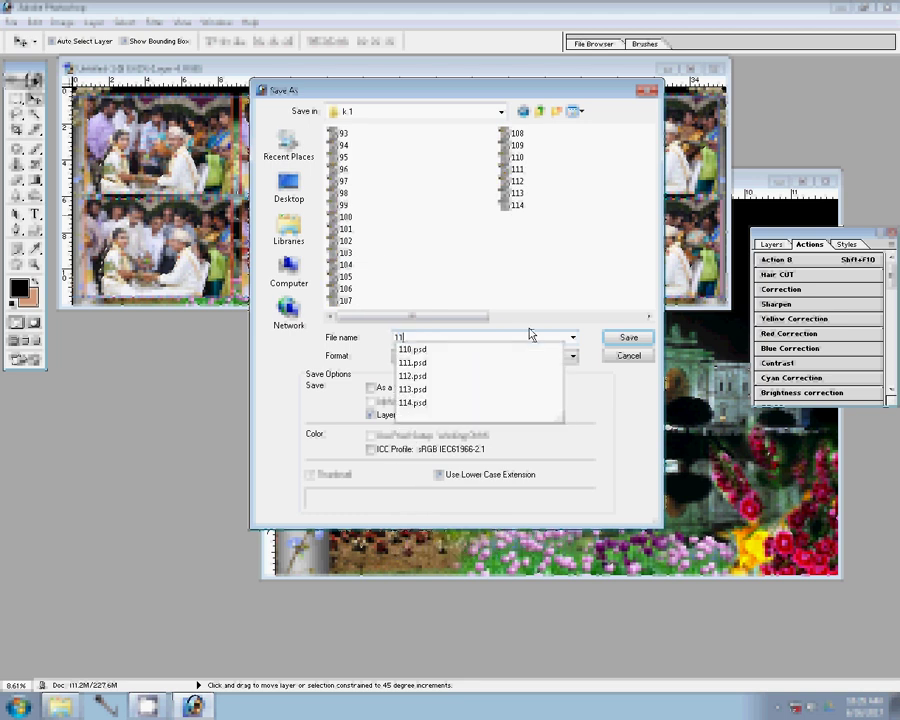
{"action": "type", "text": "5"}
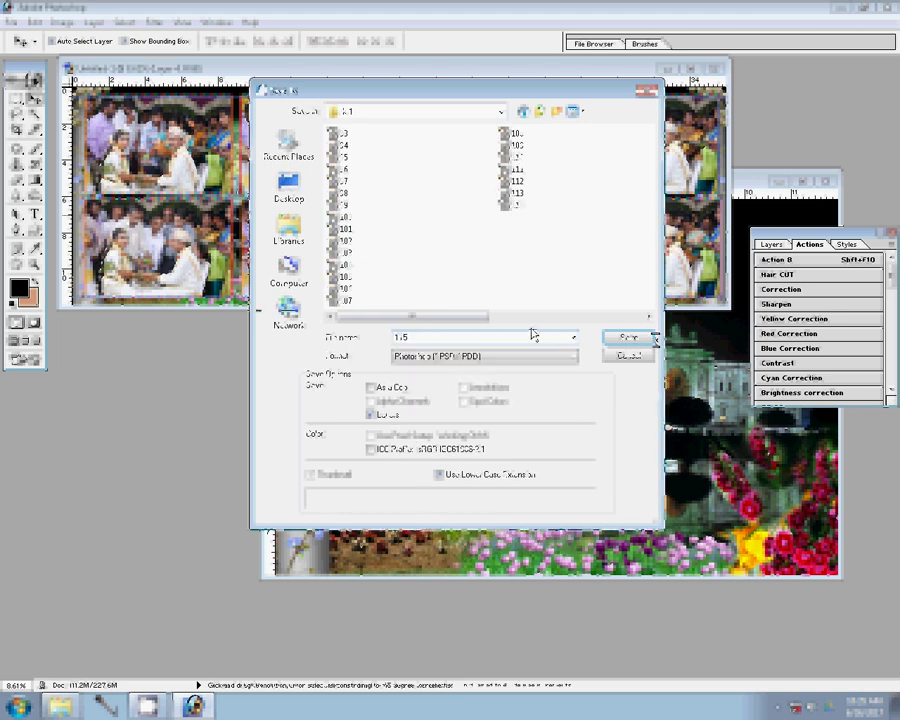
{"action": "left_click", "coordinate": [645, 339]}
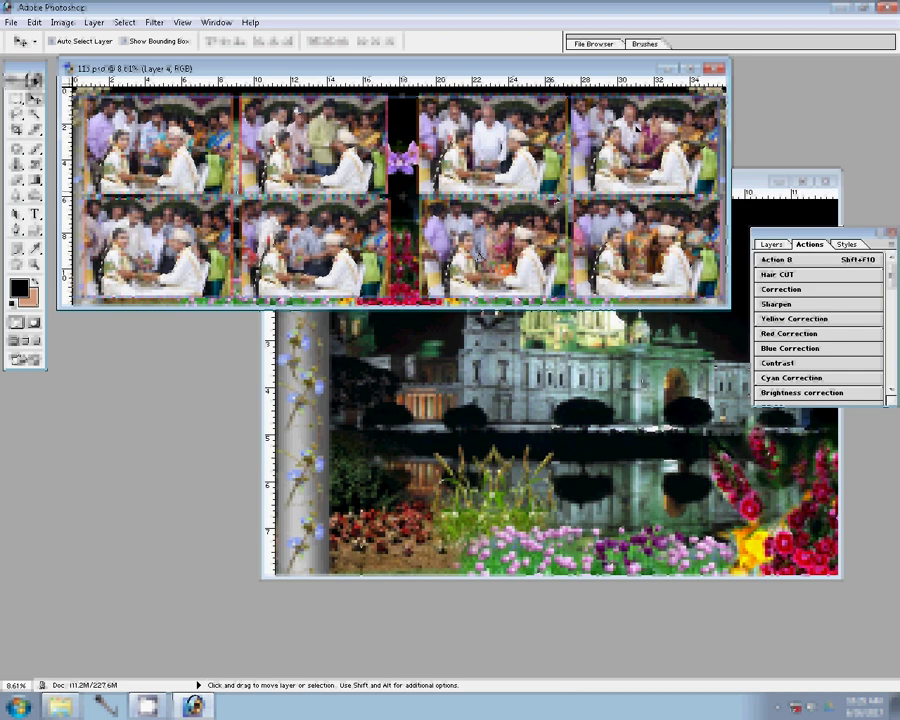
{"action": "key", "text": "ctrl+w"}
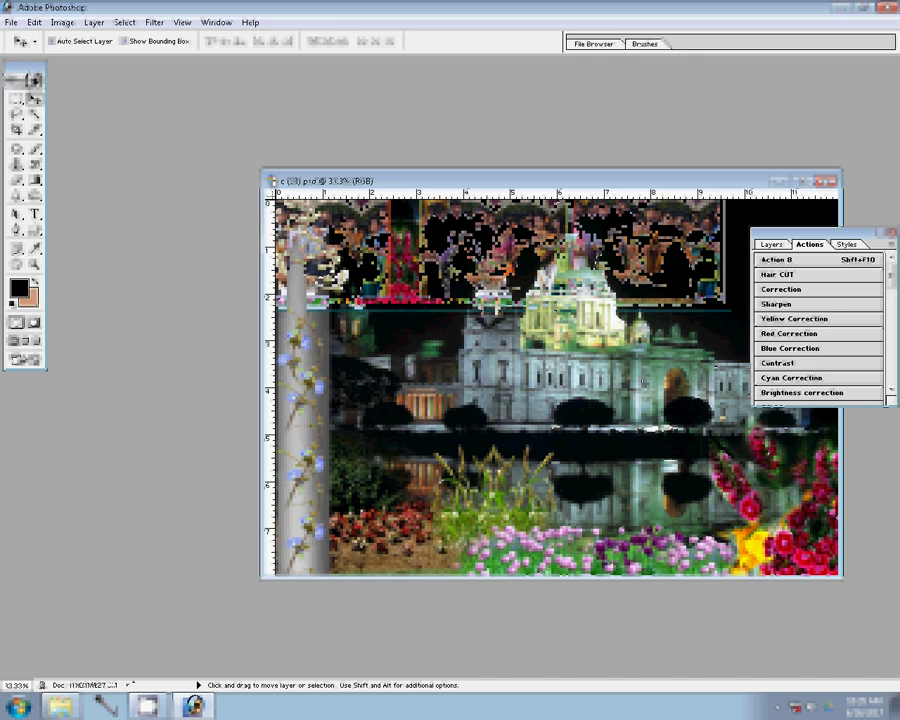